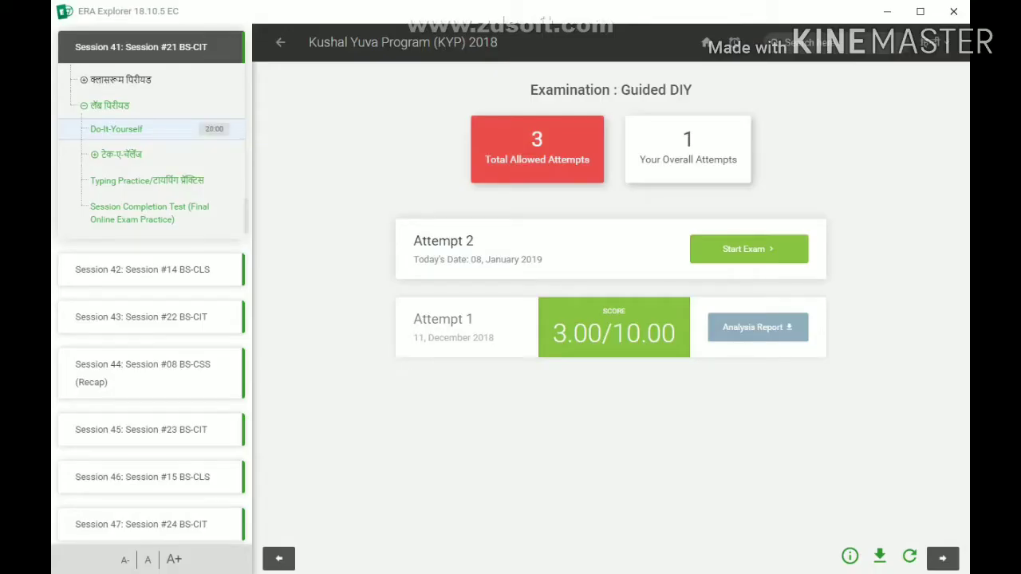
Step: Start the second Guided DIY exam attempt and open a maximized blank workbook in Excel 2013
left_click(747, 248)
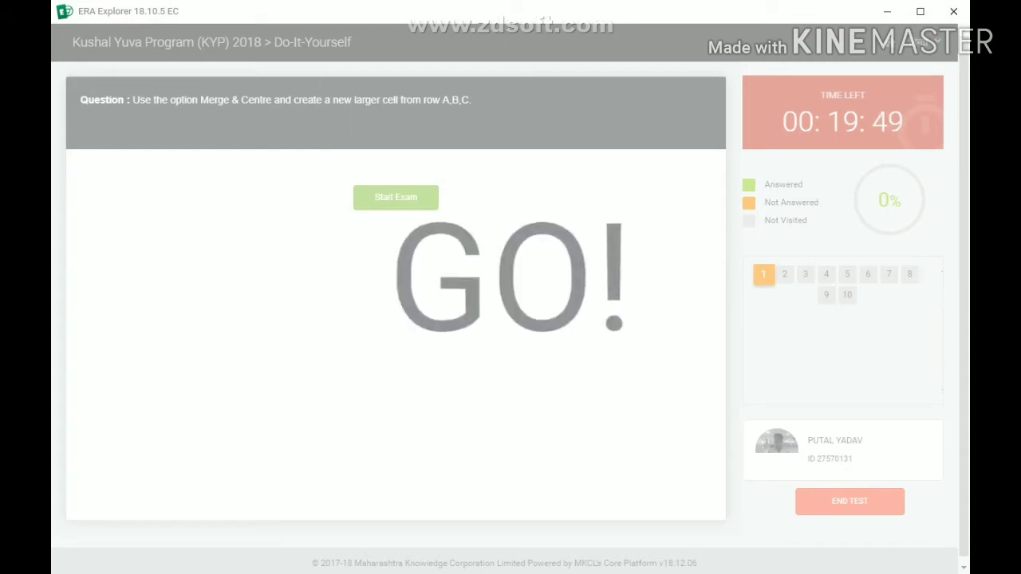
key("super")
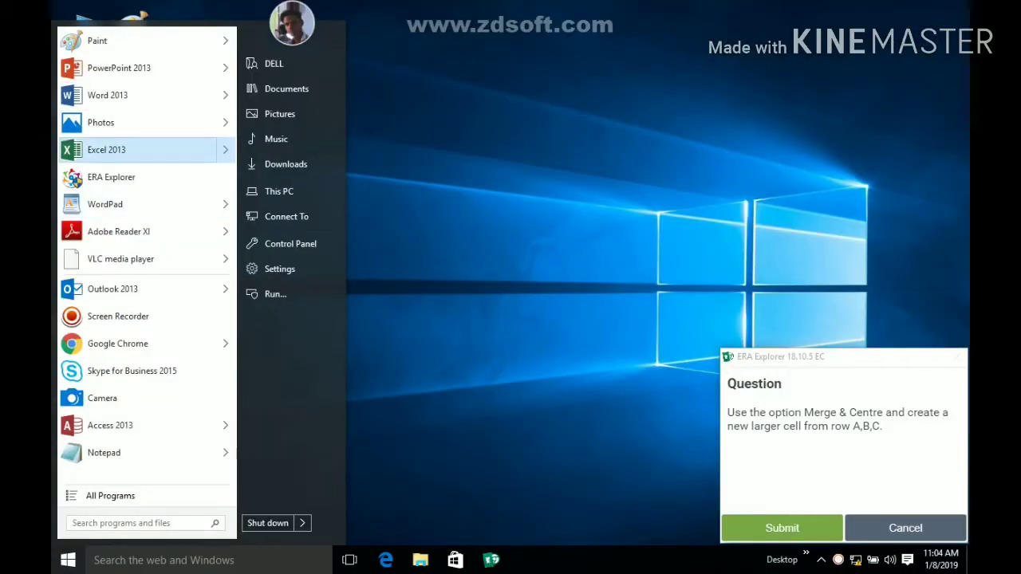
left_click(127, 152)
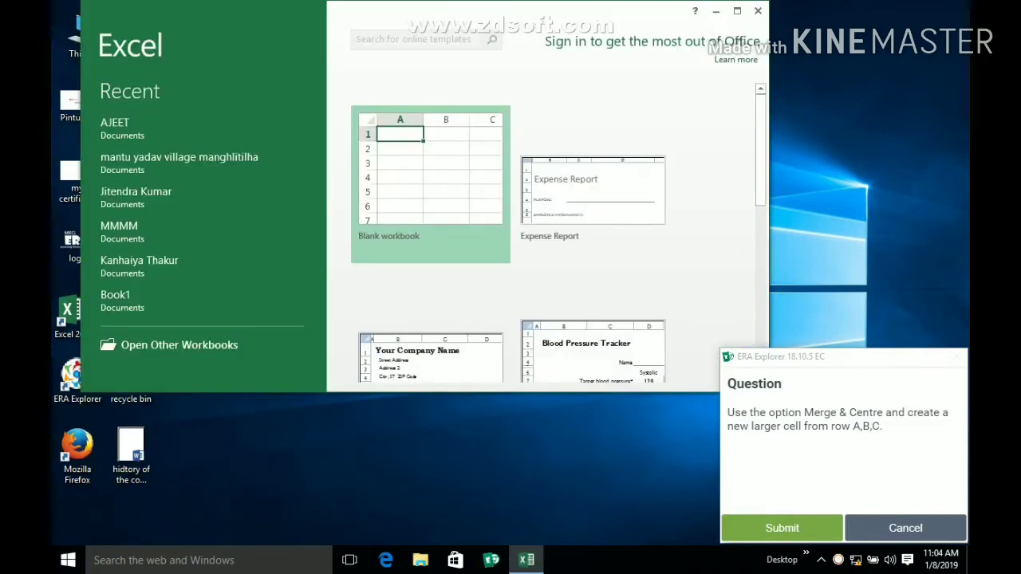
left_click(431, 184)
left_click(738, 11)
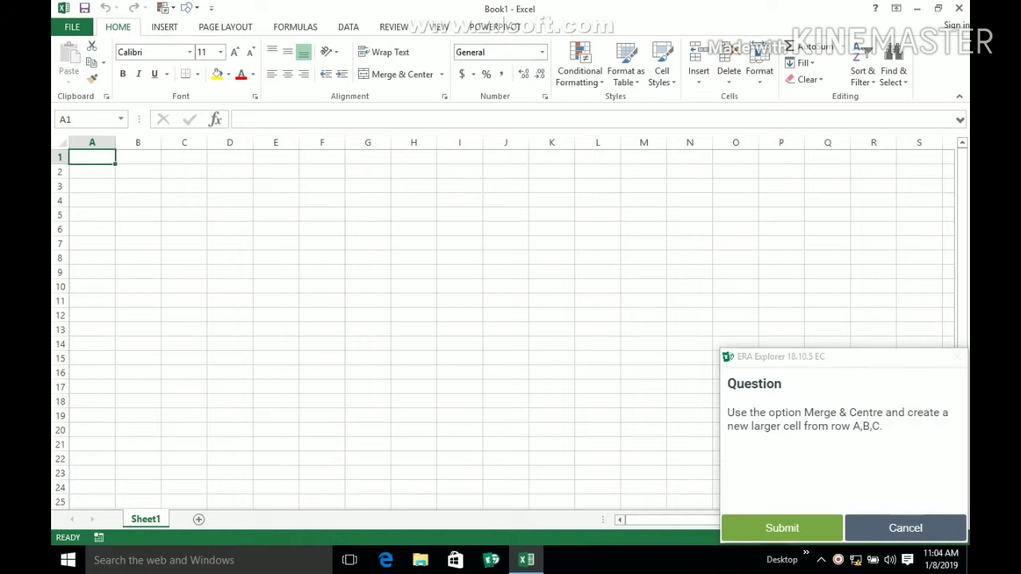
Step: Combine cells A1:C1 into one larger cell with Merge & Center and submit the answer
left_click_drag(92, 157, 184, 157)
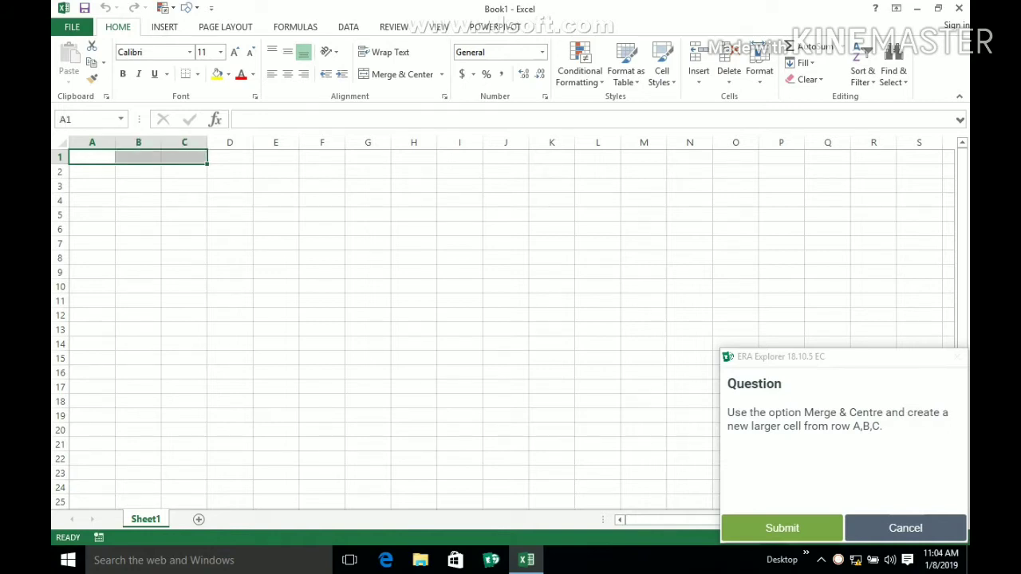
left_click(396, 74)
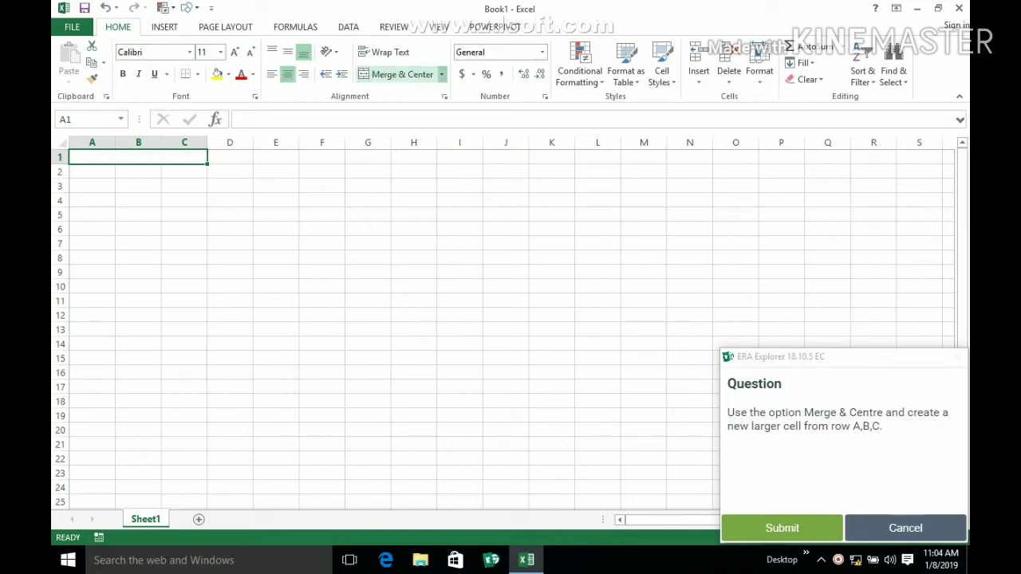
left_click(782, 528)
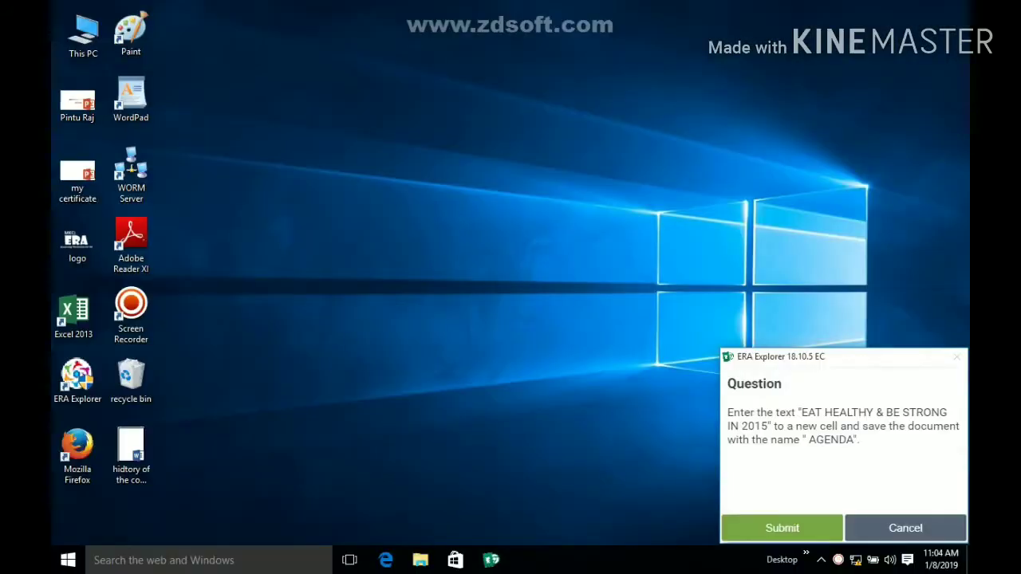
Step: Open a new blank workbook in Excel 2013 and enter "eat healthy &be strong in 2015" in cell A1
left_click(67, 560)
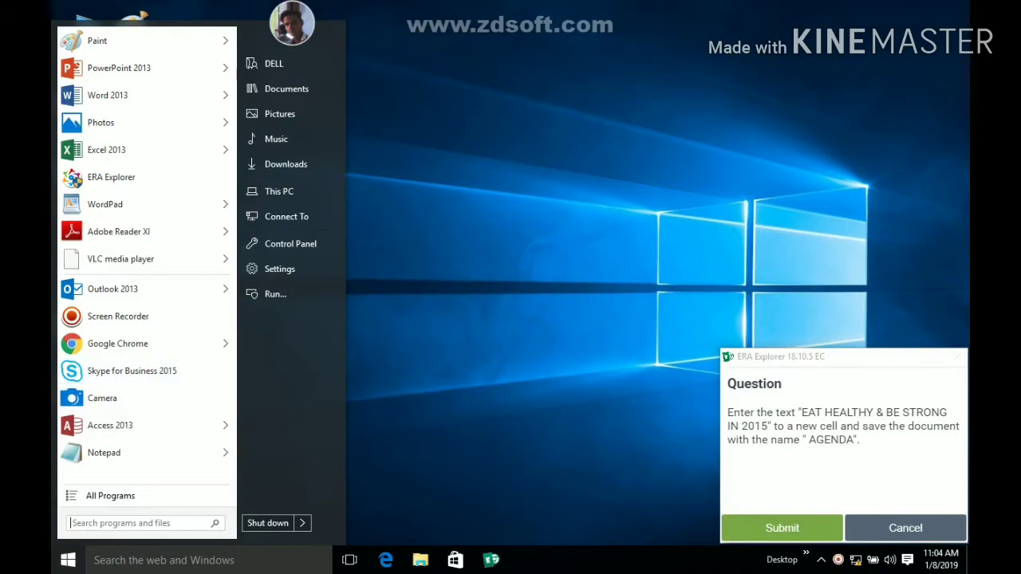
left_click(107, 150)
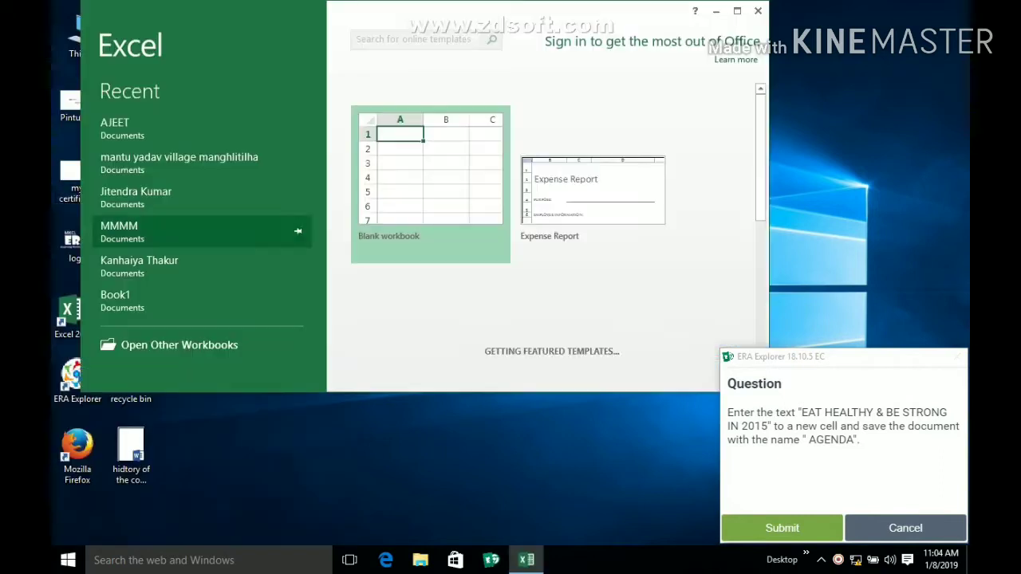
left_click(430, 179)
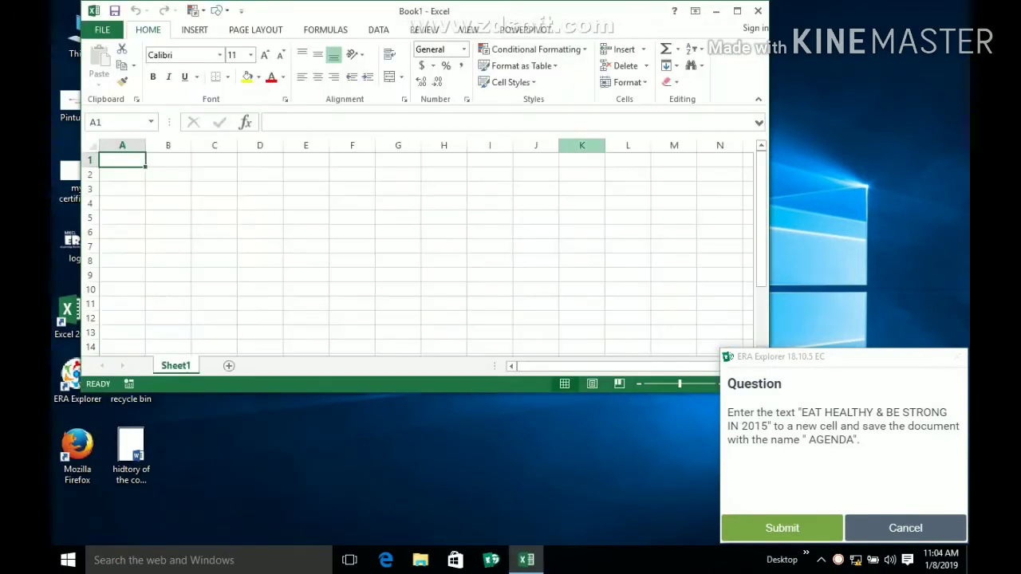
type("eat he")
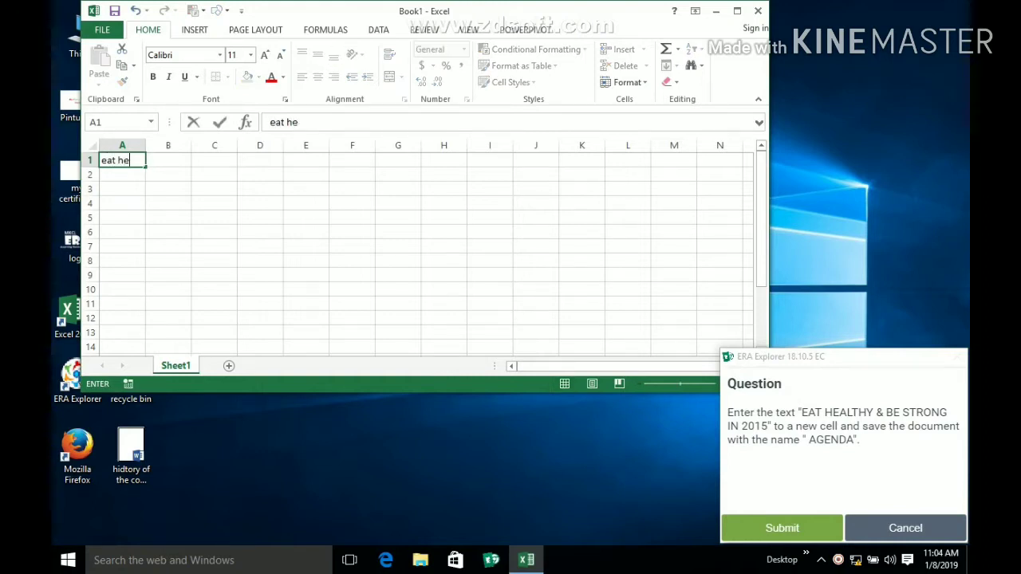
type("althy")
type("&be s")
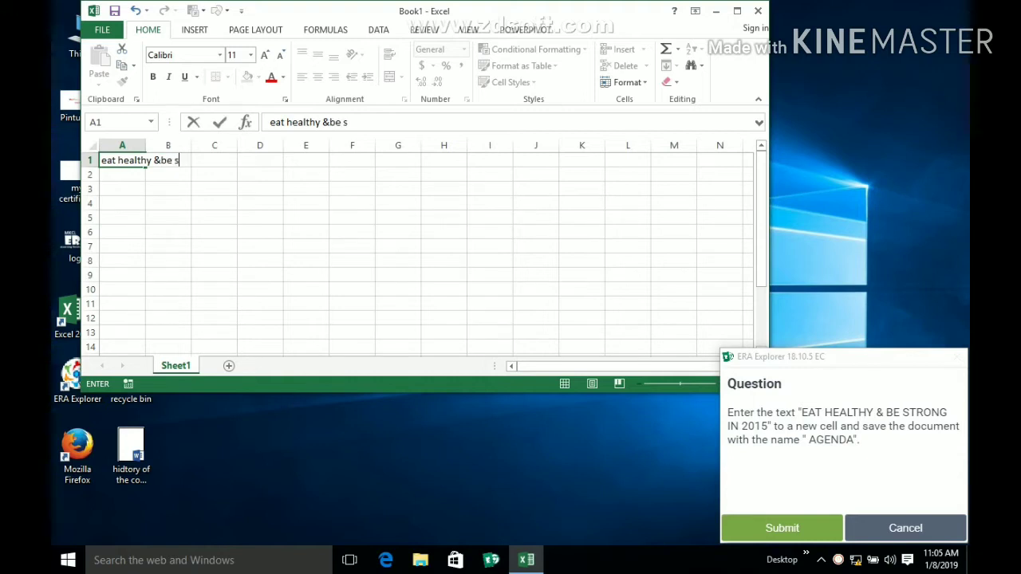
type("trong in 2015")
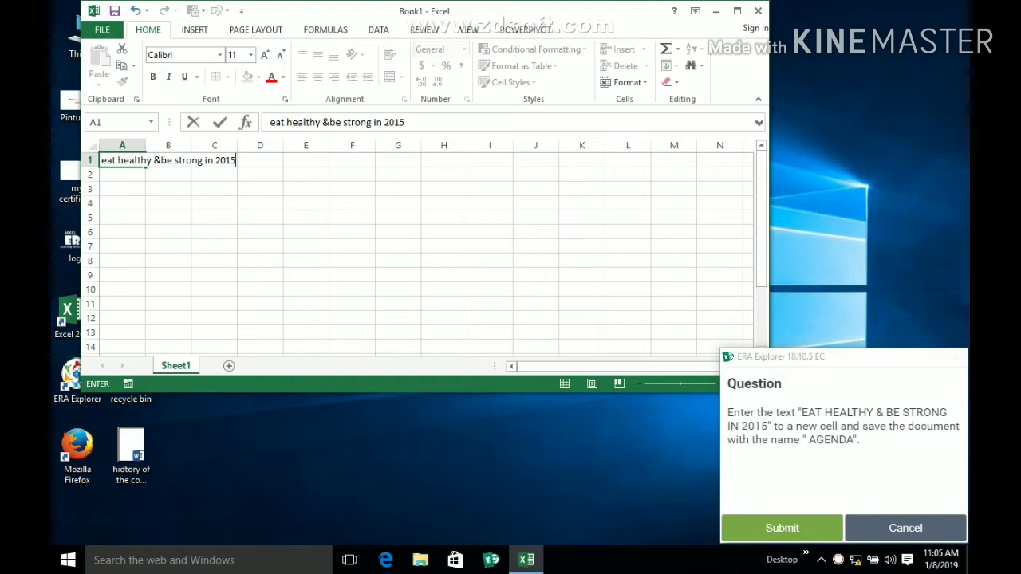
left_click(169, 246)
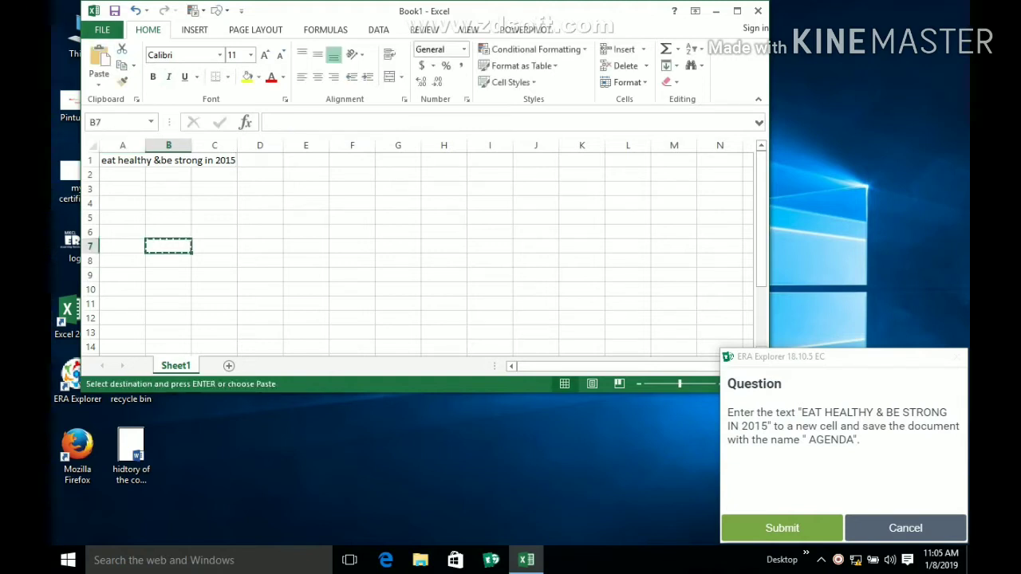
Step: Save the workbook as agenda.xlsx in the Documents folder and submit the answer
left_click(102, 29)
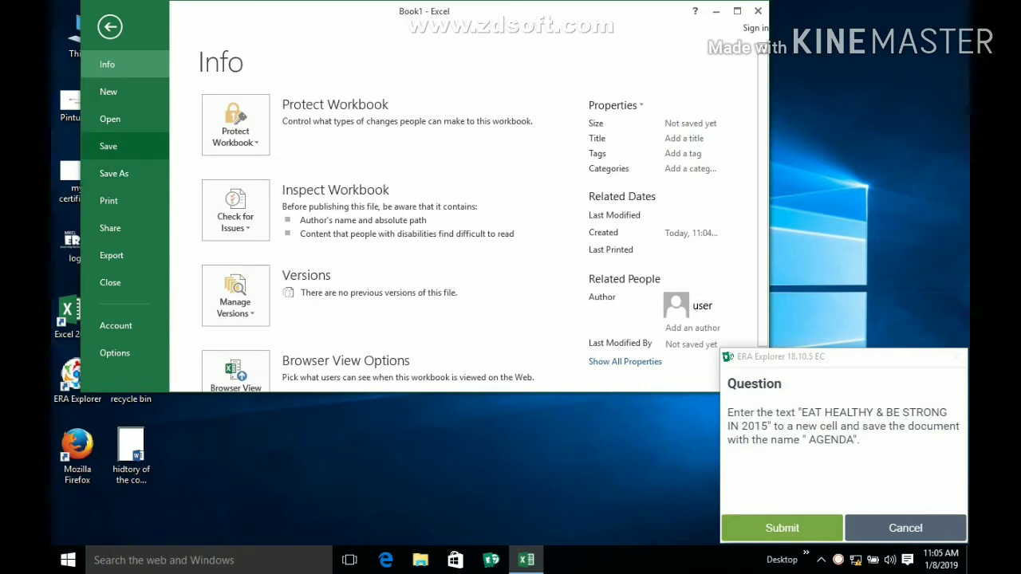
left_click(108, 146)
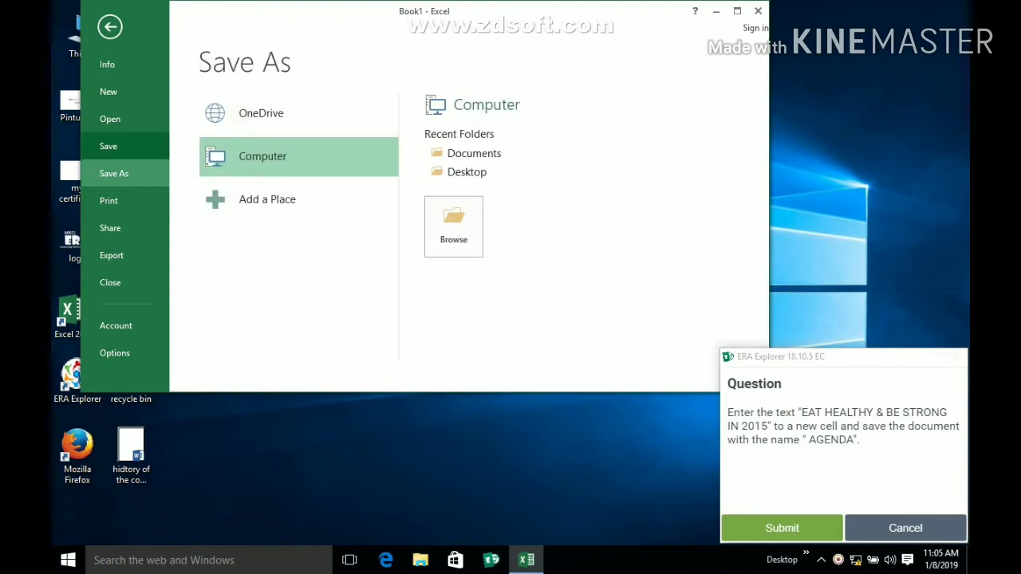
left_click(453, 227)
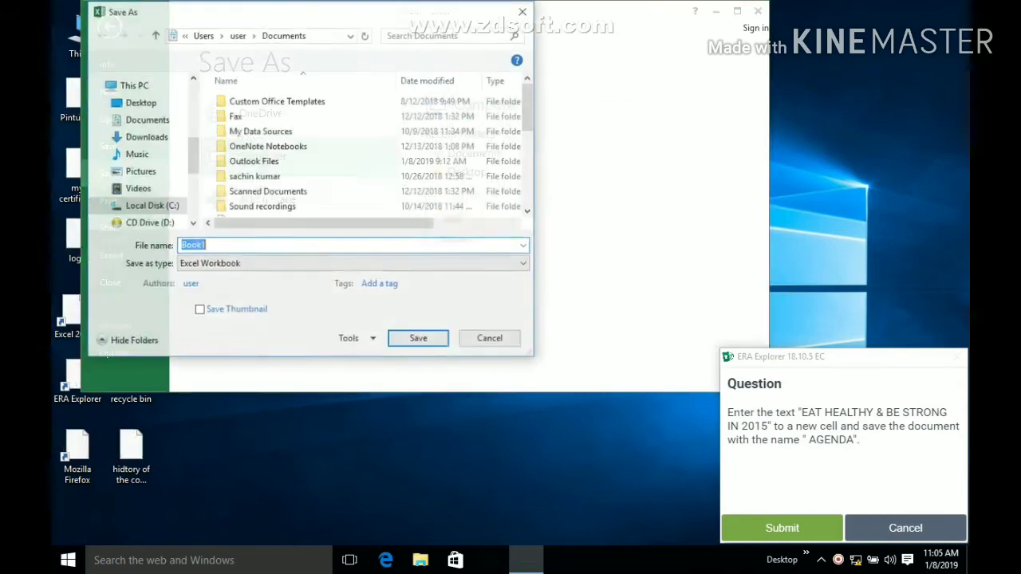
key("BackSpace")
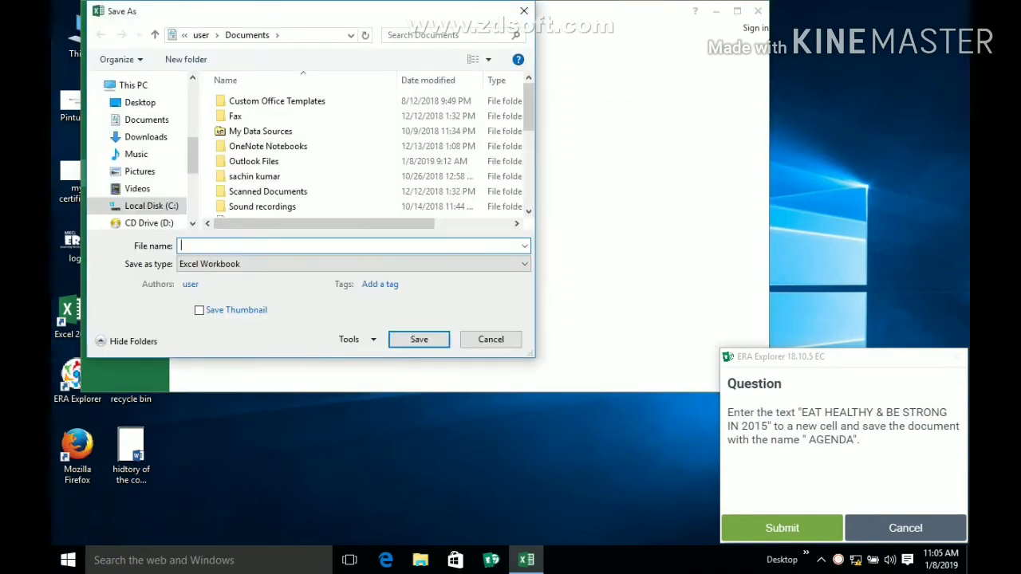
type("a")
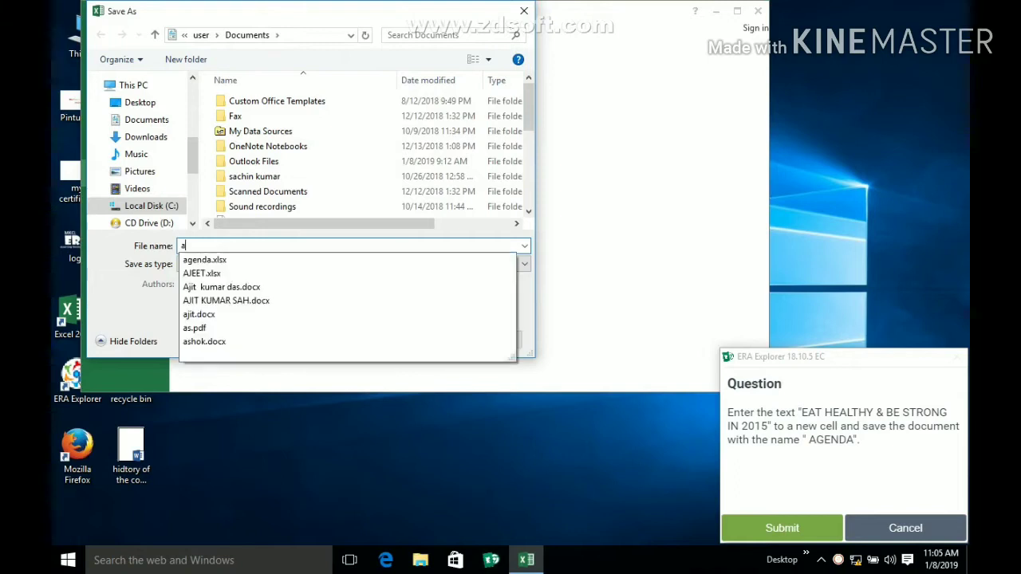
type("genda")
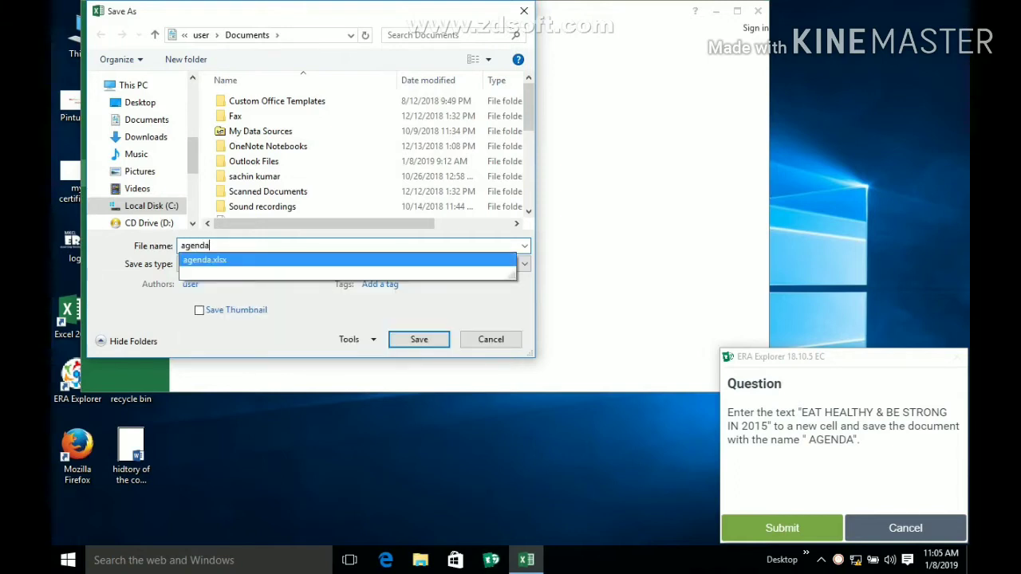
key("Return")
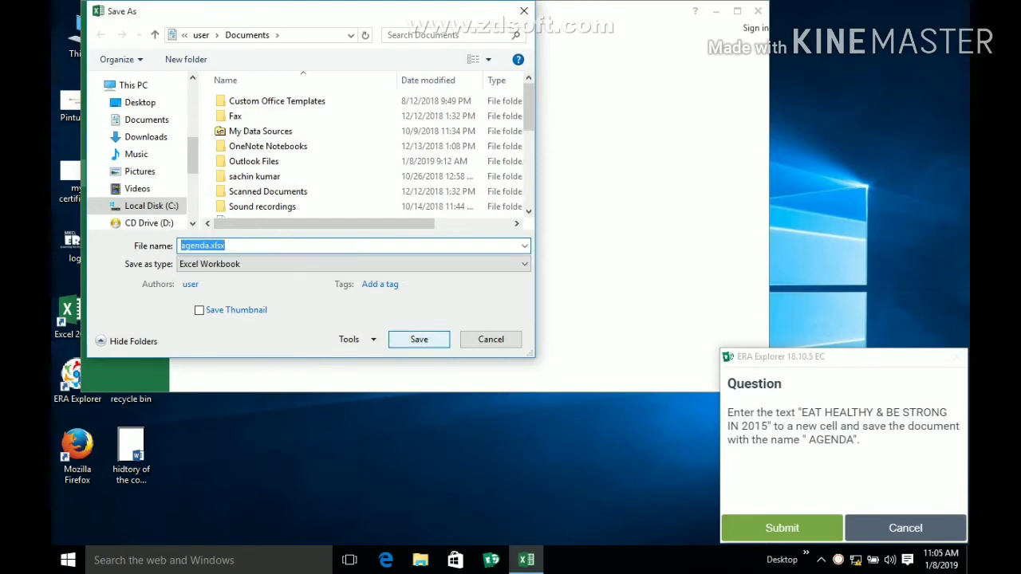
key("Return")
left_click(551, 284)
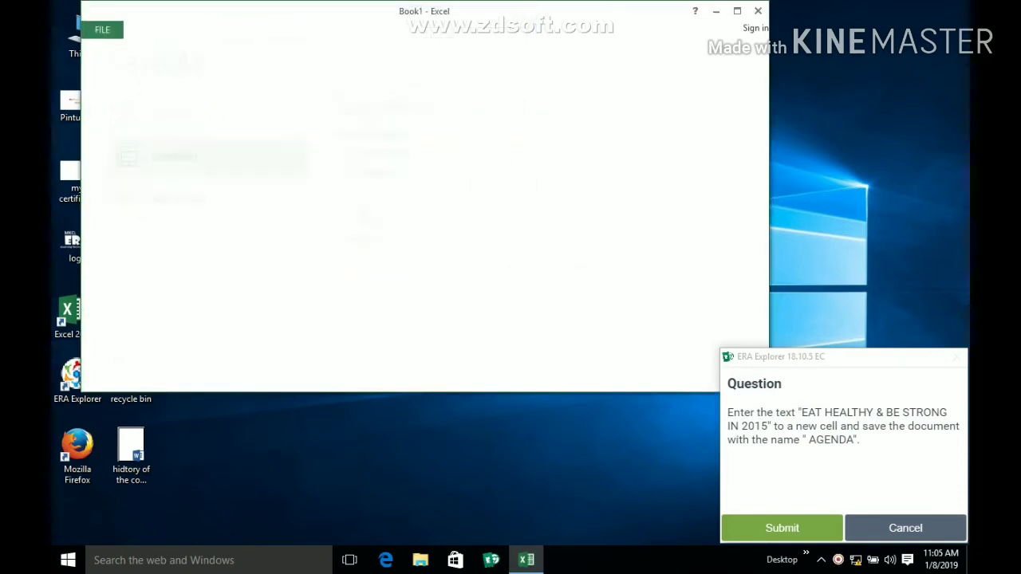
left_click(781, 528)
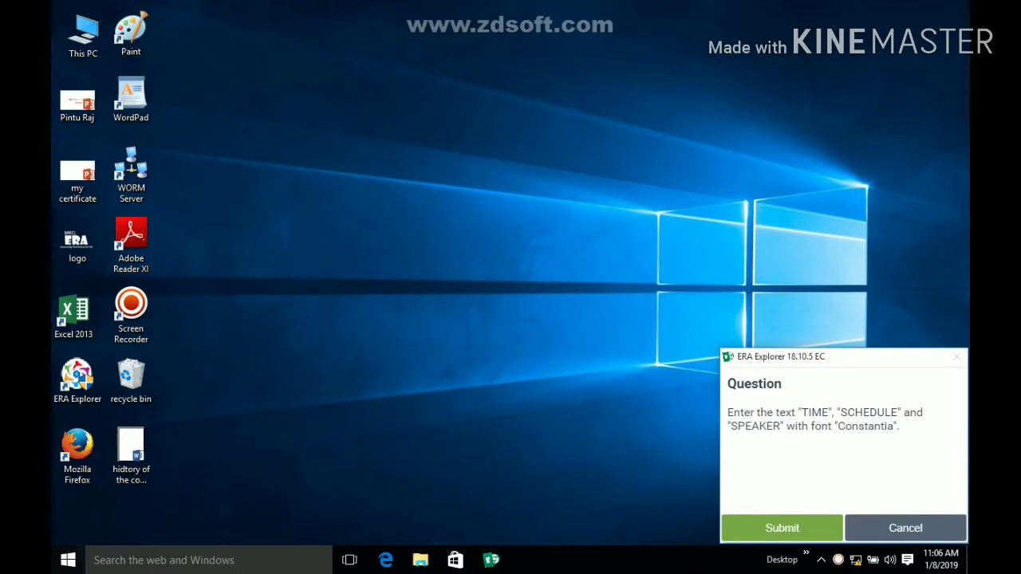
Step: Open a new blank workbook in Excel 2013 and enter "time", "schedule" and "dpeker" in cells A1, B1 and C1
left_click(68, 559)
left_click(107, 150)
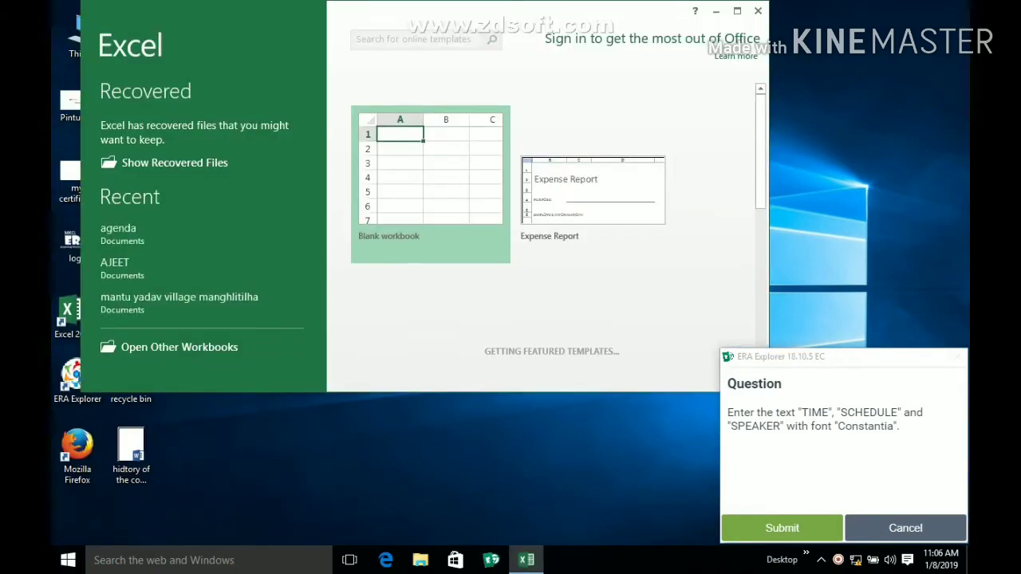
left_click(431, 182)
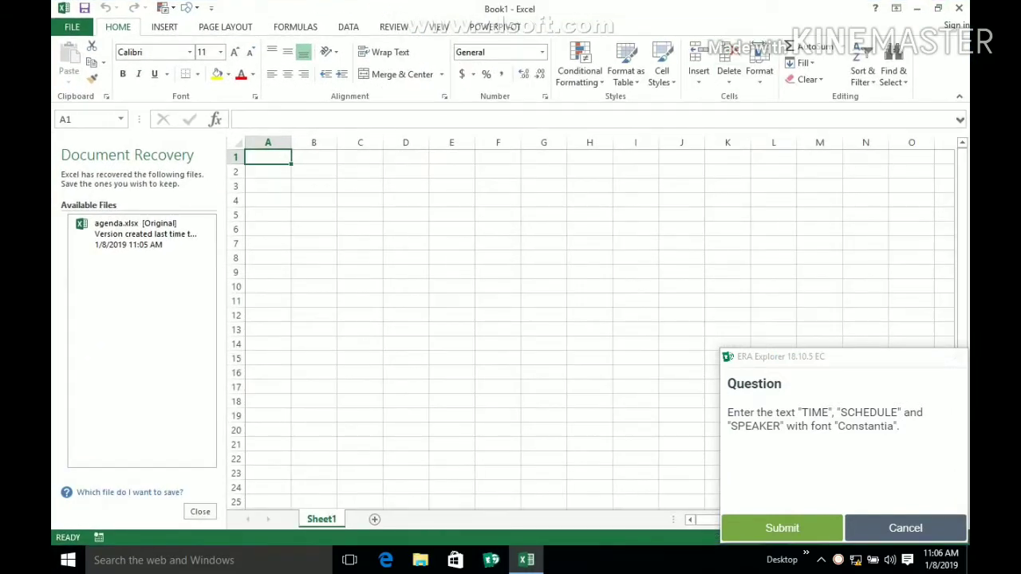
type("time")
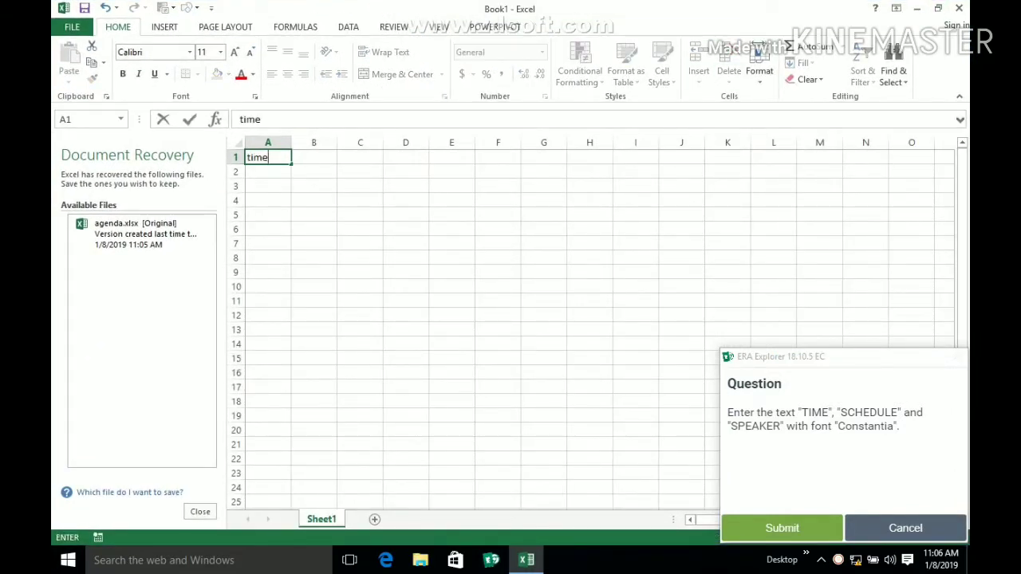
key("Tab")
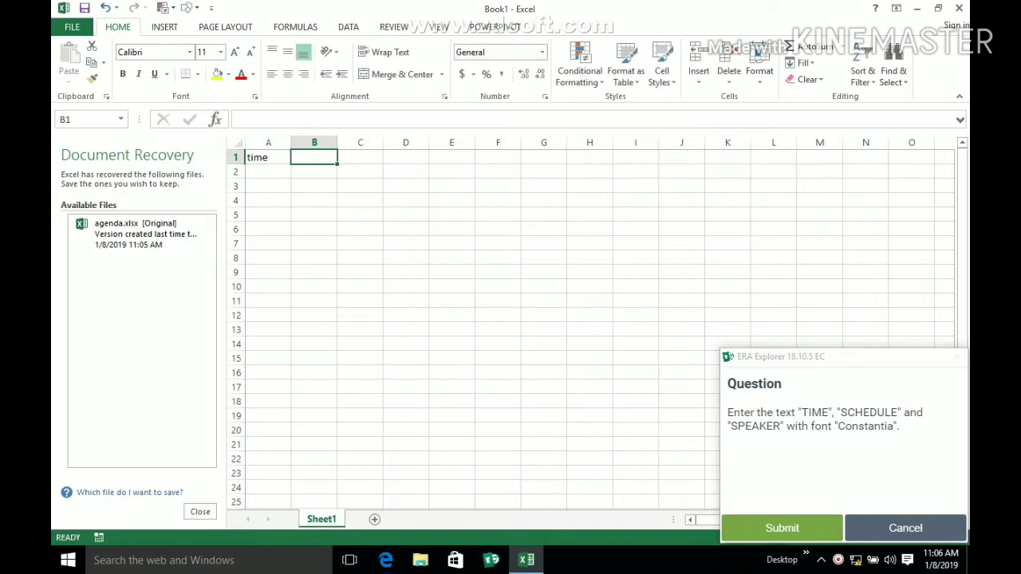
type("sc")
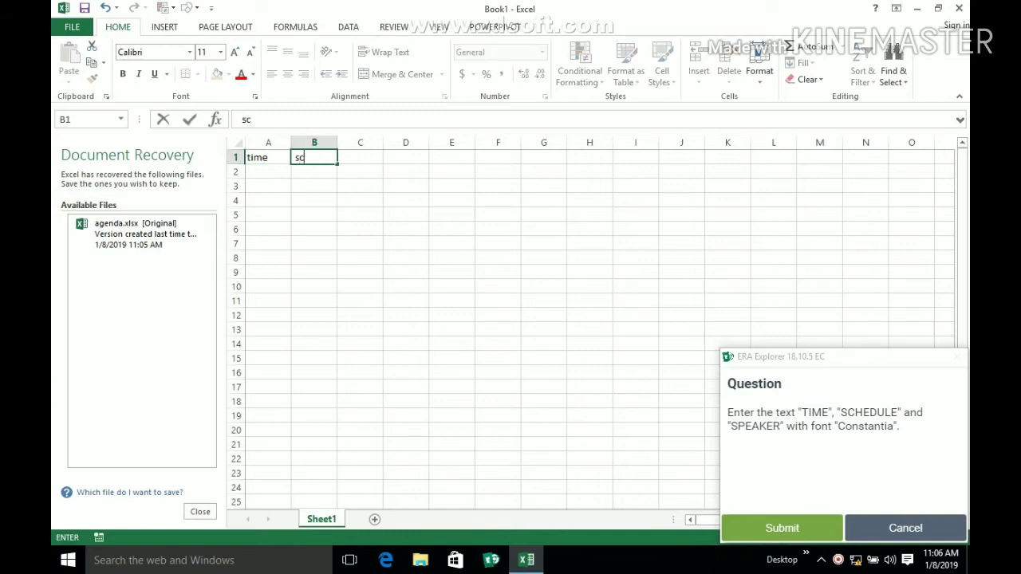
type("hedule")
key("Tab")
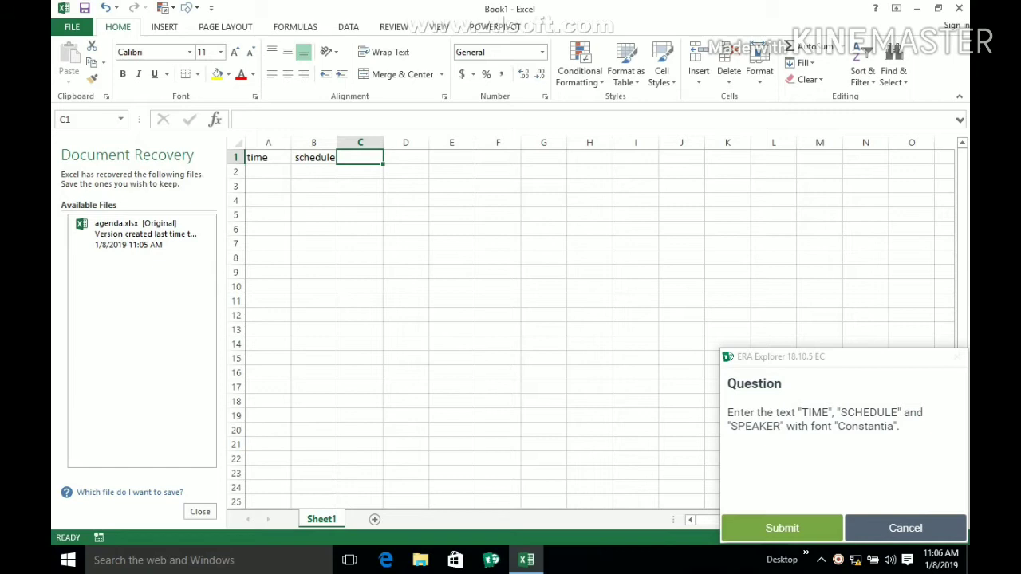
type("dpeke")
left_click(406, 186)
Step: Change the font of cells A1:C1 to Constantia and submit the answer
key("ctrl+c")
mouse_move(268, 158)
left_mouse_down()
mouse_move(360, 158)
mouse_move(268, 158)
left_mouse_up()
left_click(360, 185)
key("ctrl+c")
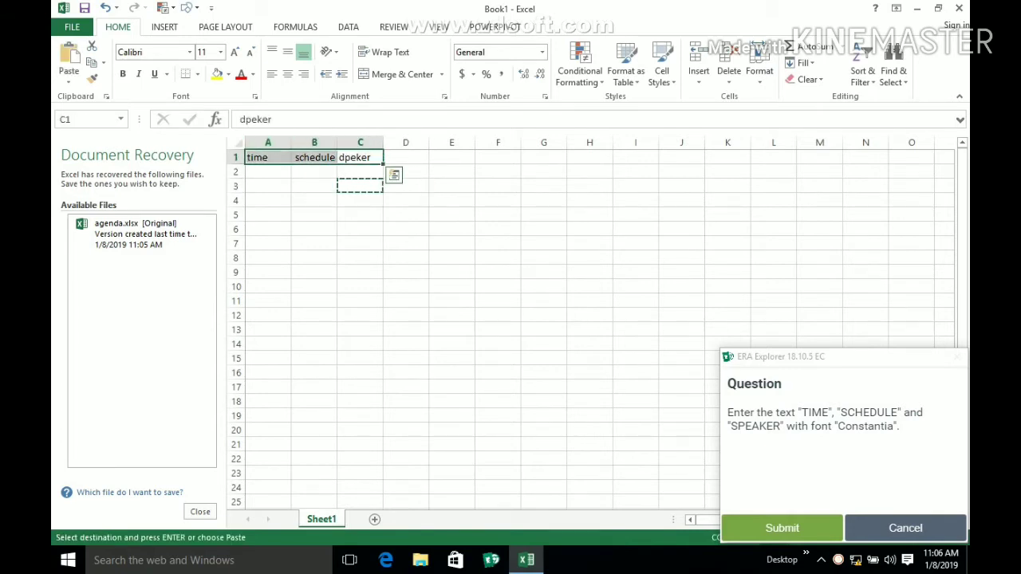
left_click(151, 52)
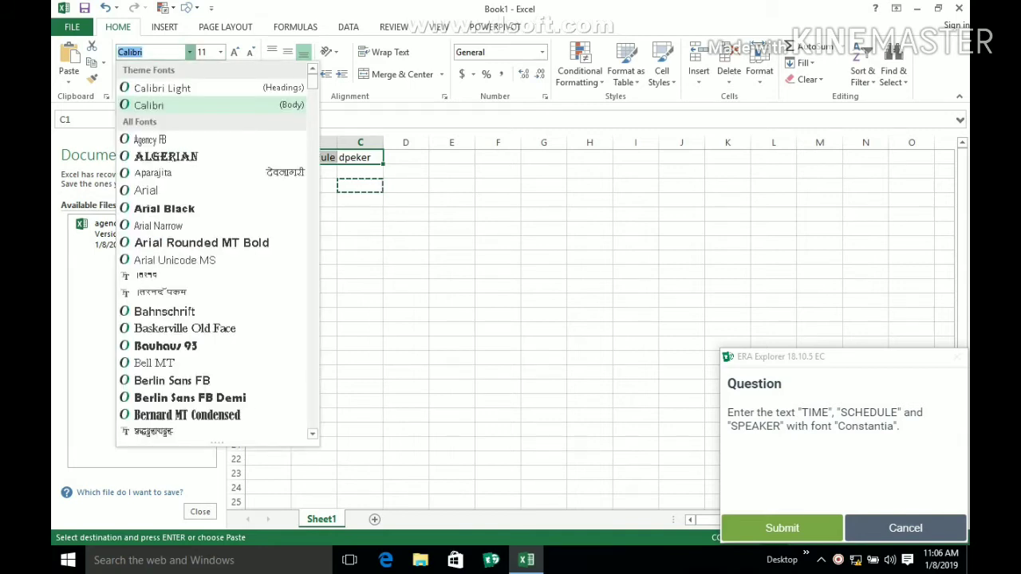
type("Cons")
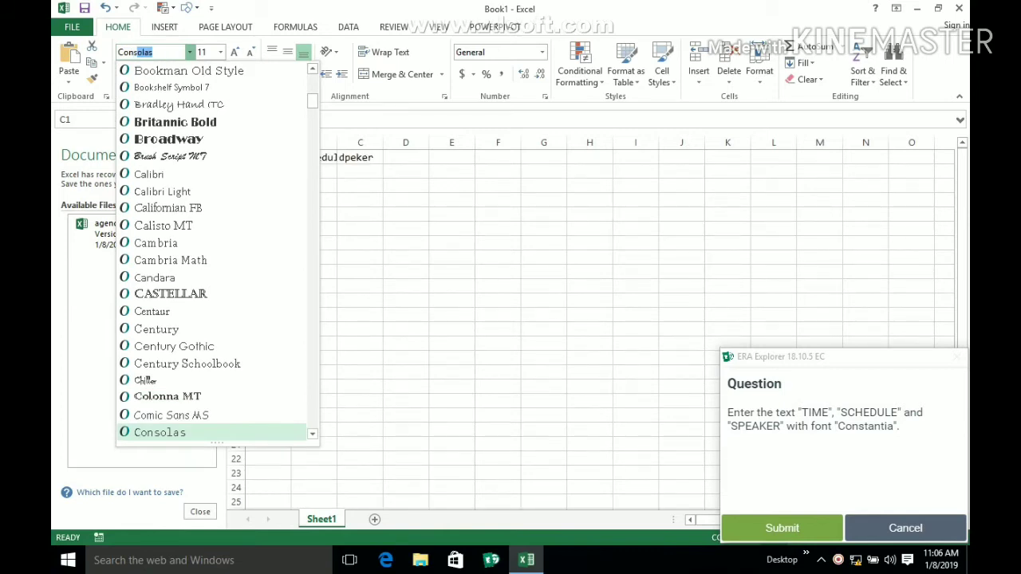
type("tantia")
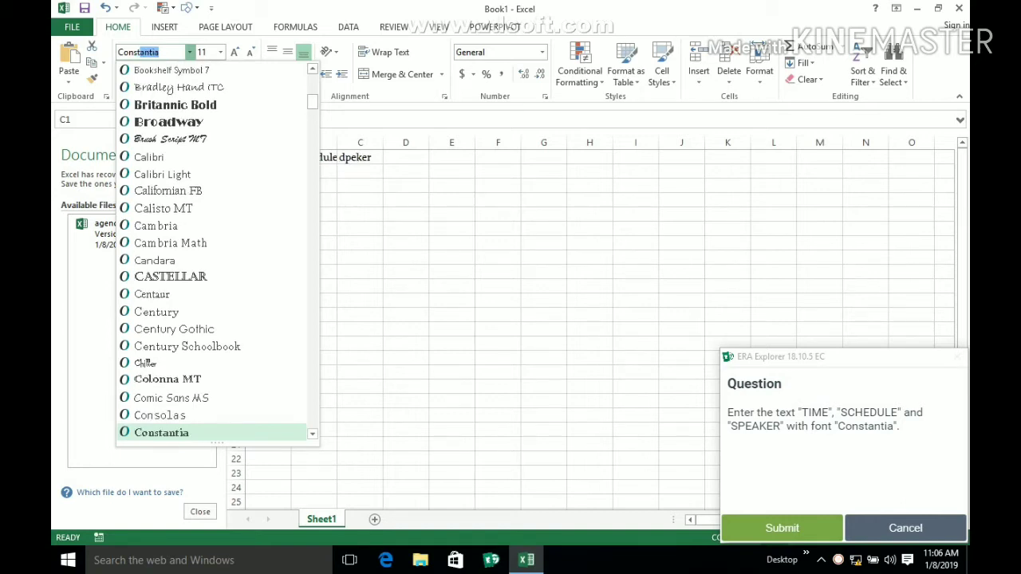
key("Return")
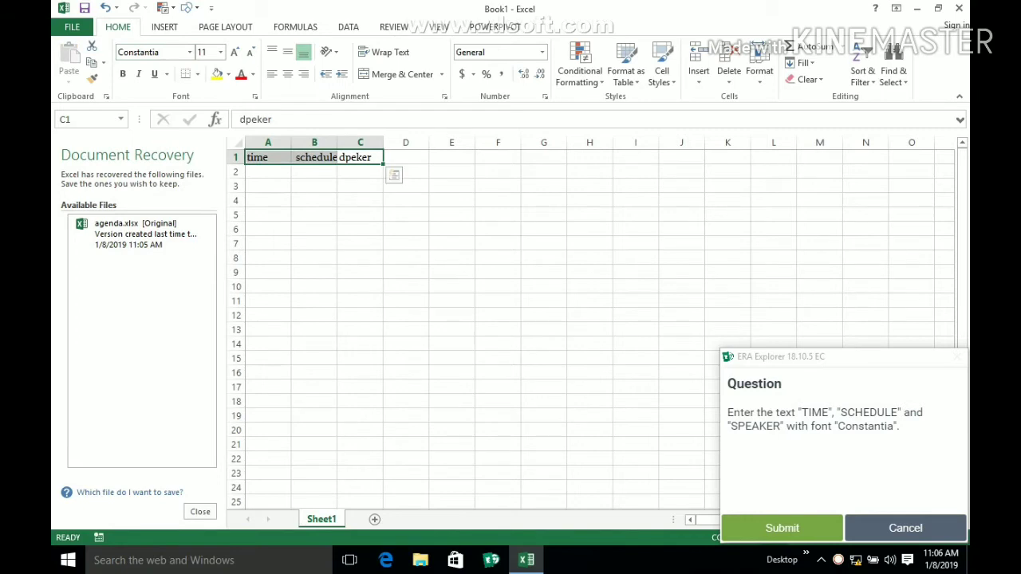
left_click(544, 401)
left_click(781, 528)
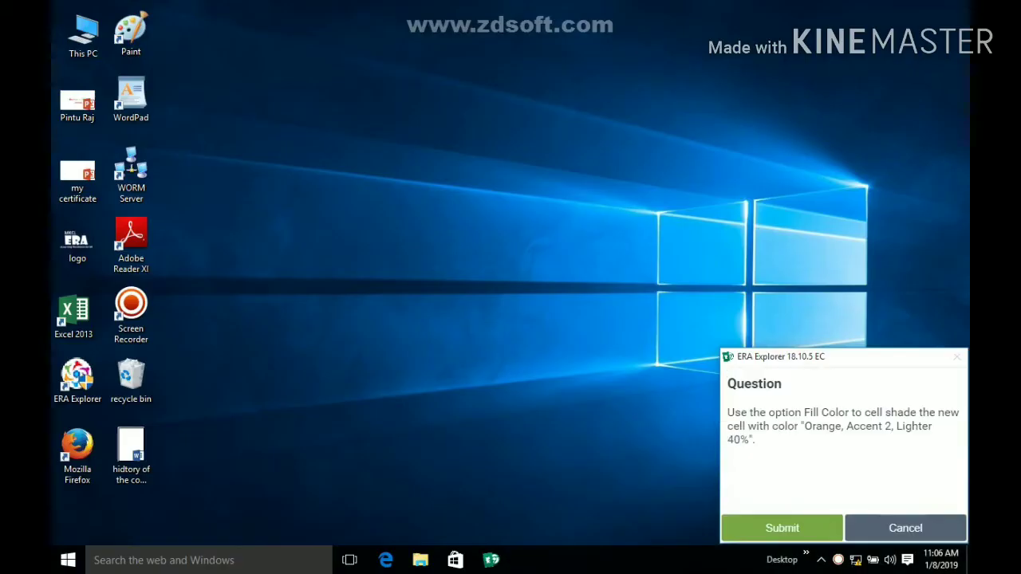
Step: Open a new blank workbook in Excel 2013 and fill cell A1 with the standard Yellow color
left_click(68, 560)
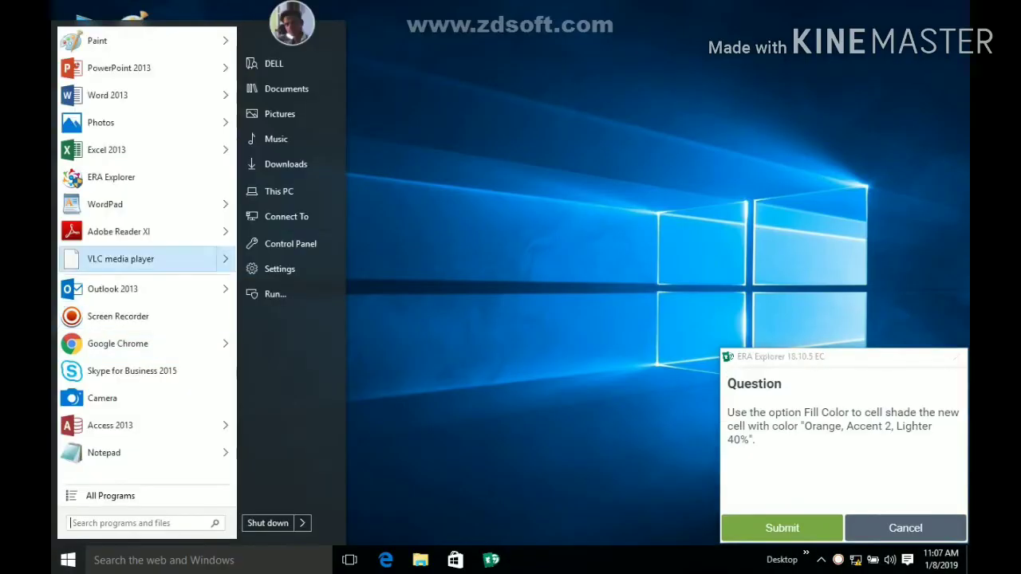
left_click(106, 150)
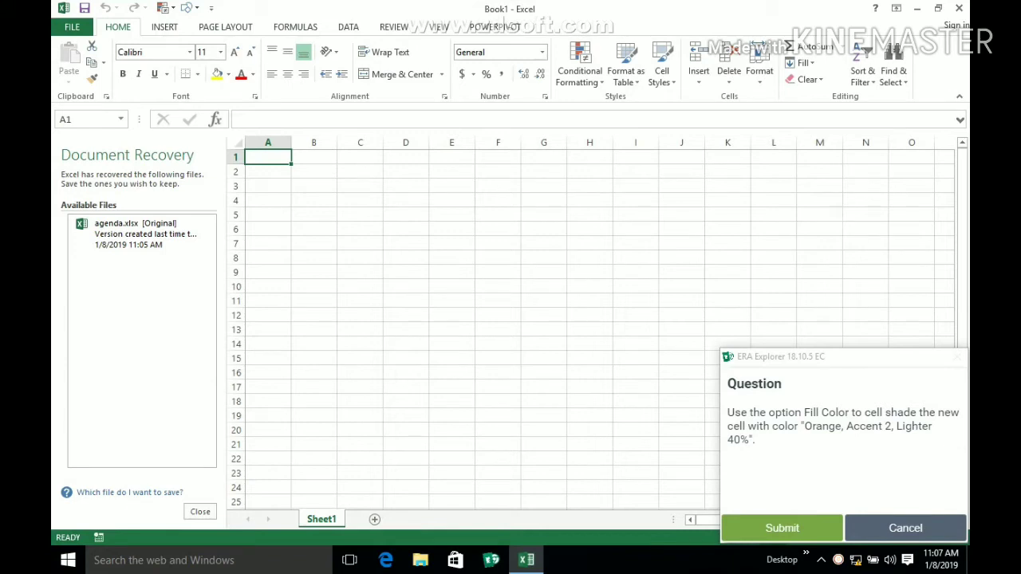
left_click(228, 74)
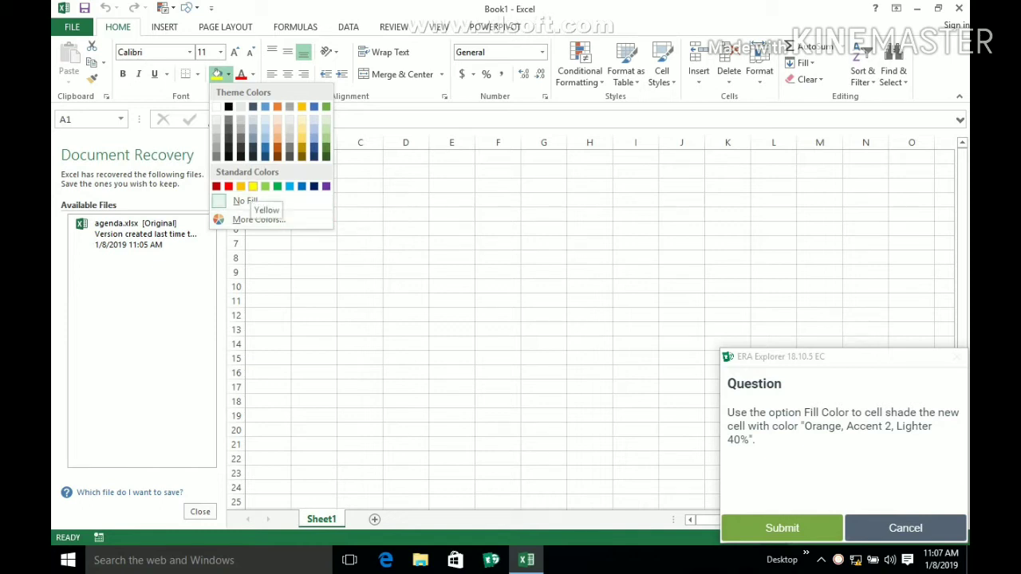
left_click(253, 186)
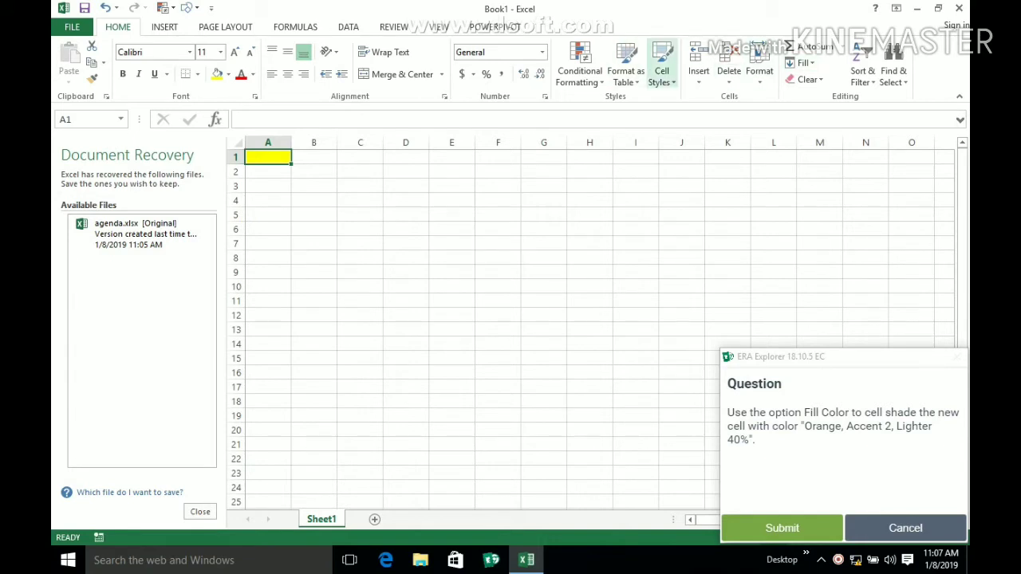
Step: Apply the "40% - Accent2" cell style to cell A1 and submit the answer
left_click(662, 72)
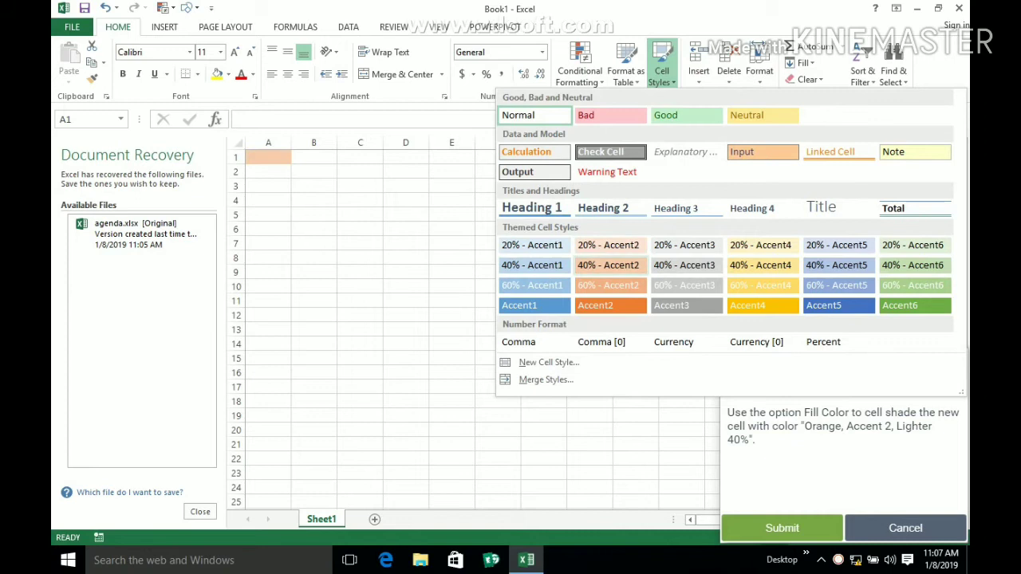
left_click(607, 265)
left_click(782, 528)
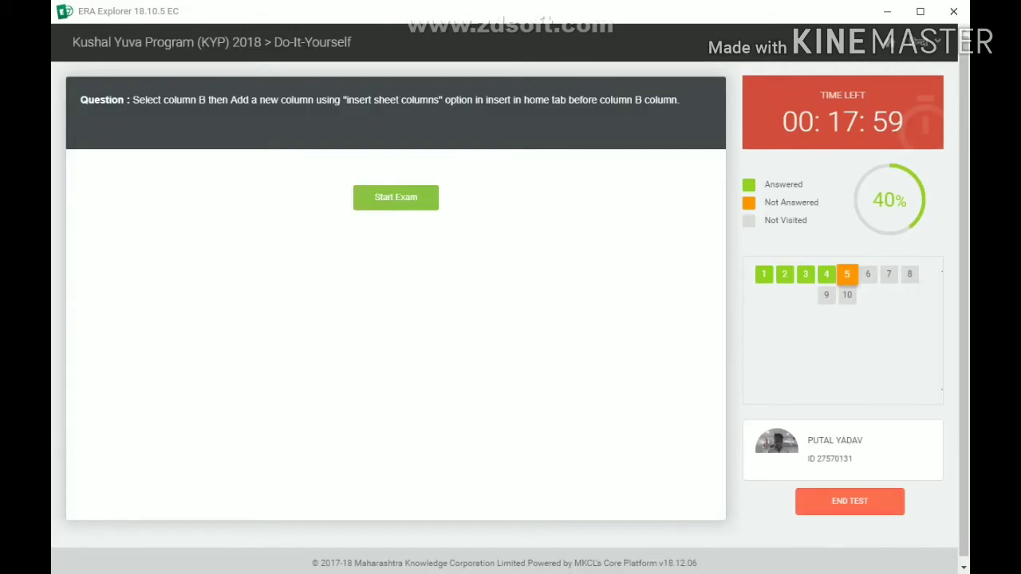
Step: Start the exam question on inserting a column and open a new blank, maximized workbook in Excel 2013
left_click(396, 198)
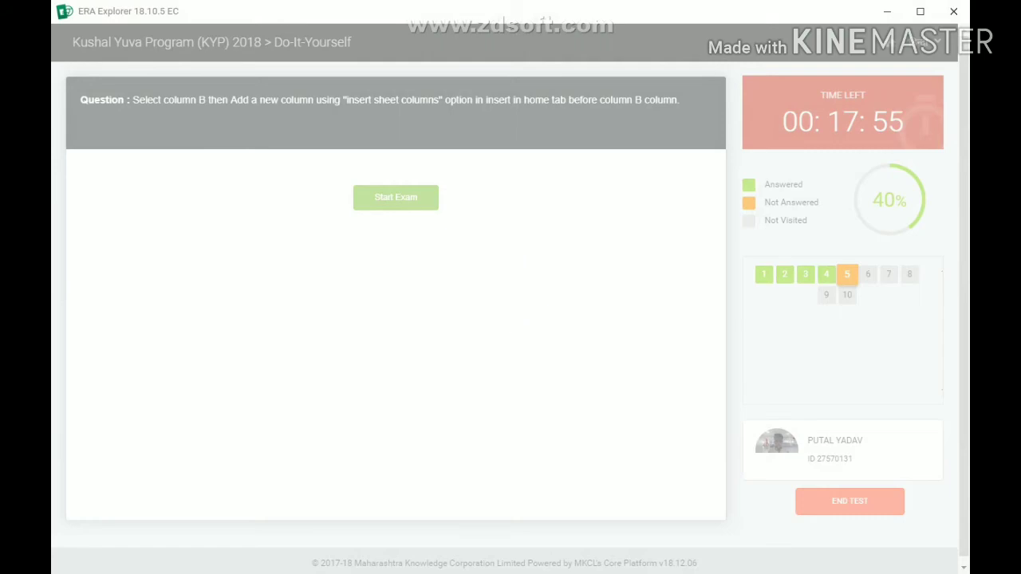
key("super")
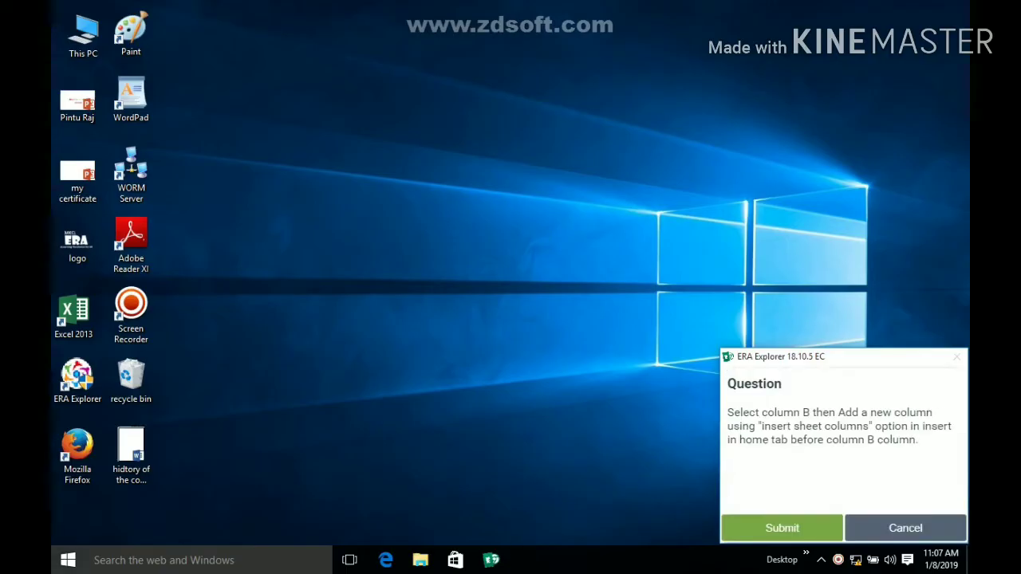
key("Down")
key("Down")
key("Down")
key("Down")
key("Down")
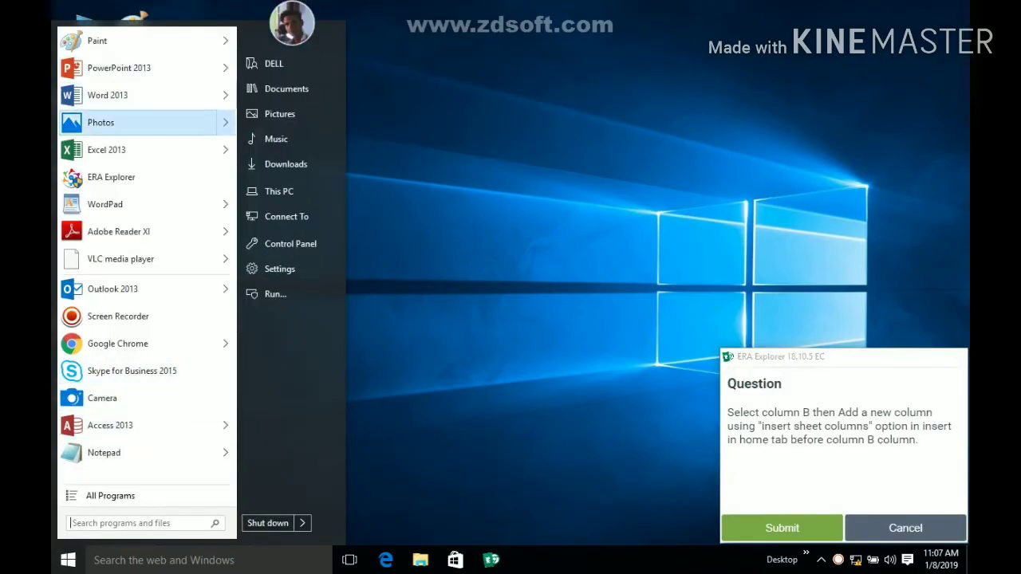
key("Return")
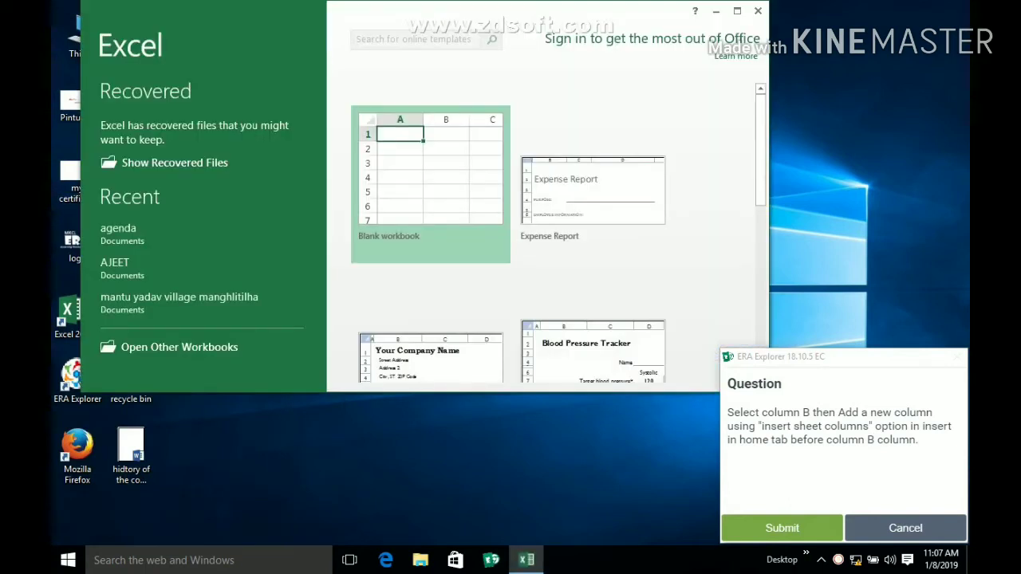
left_click(737, 11)
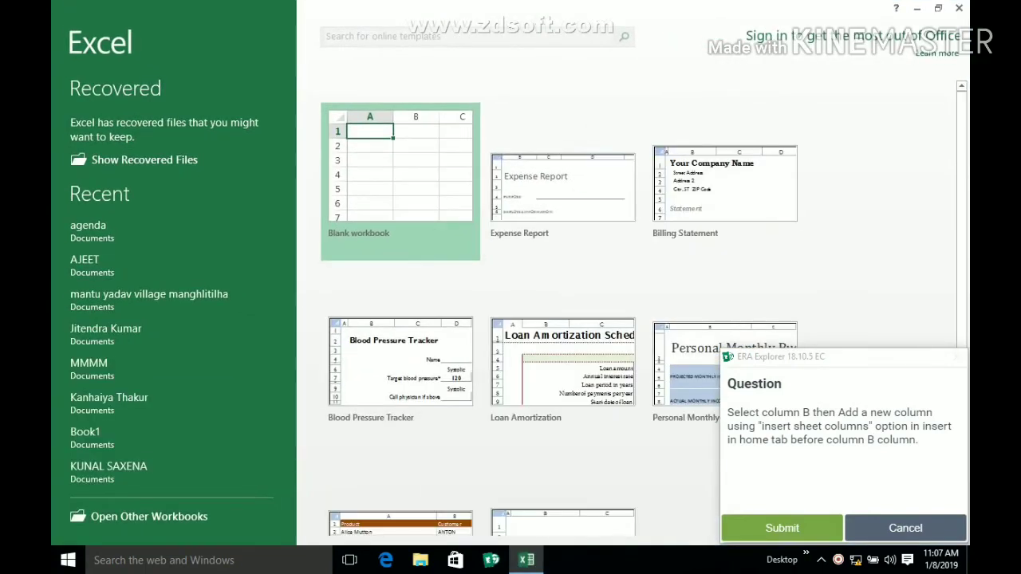
left_click(399, 180)
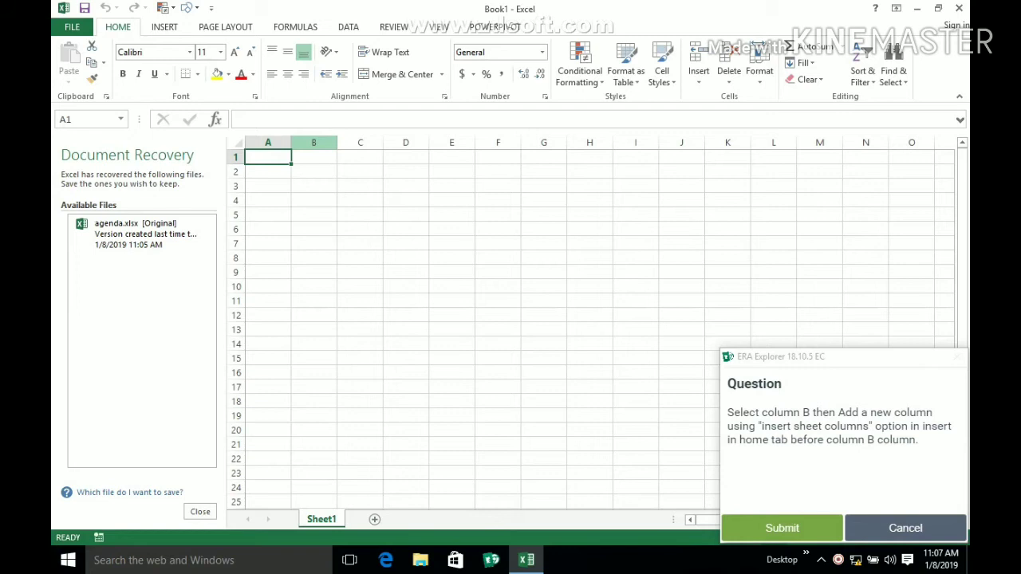
Step: Insert a new sheet column before column B and submit the answer
left_click(313, 142)
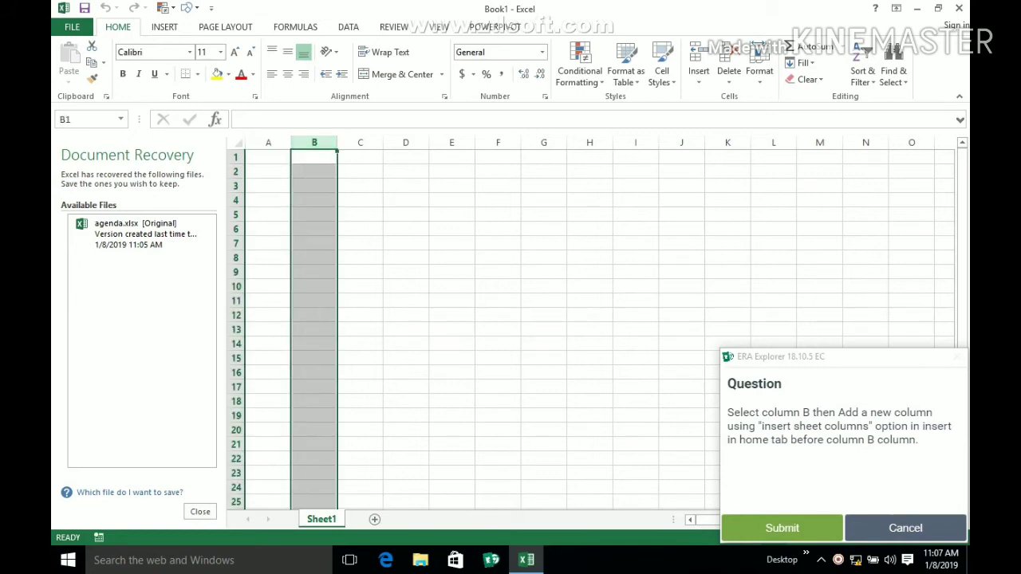
left_click(698, 78)
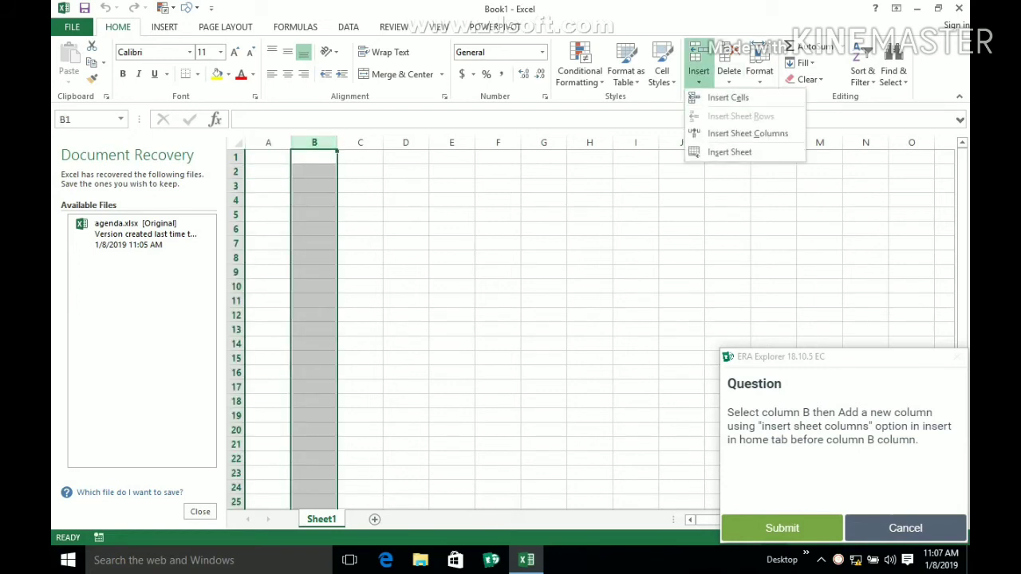
left_click(748, 133)
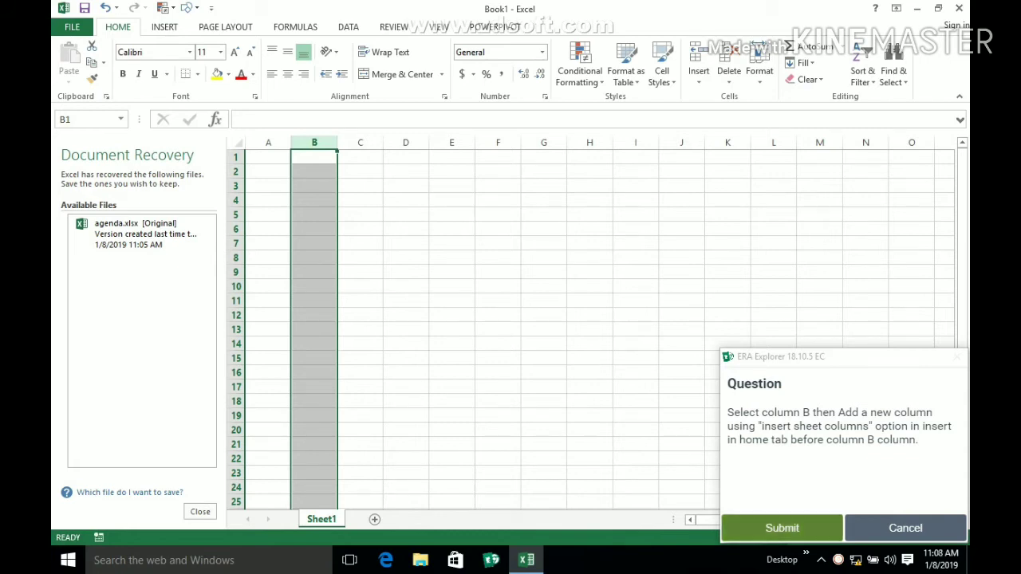
left_click(782, 528)
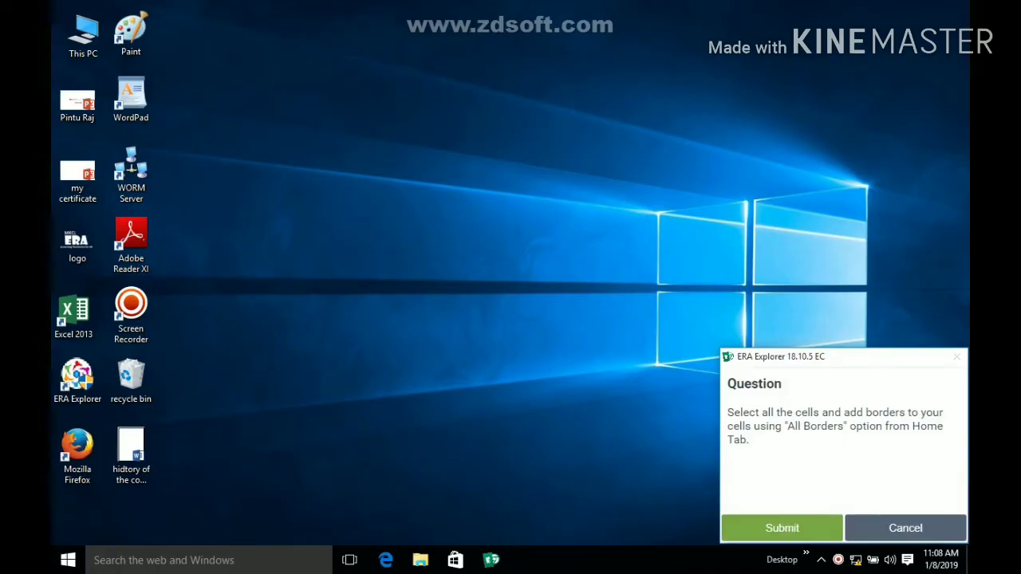
Step: Open a new blank workbook in Excel 2013 for the question on cell borders
left_click(68, 560)
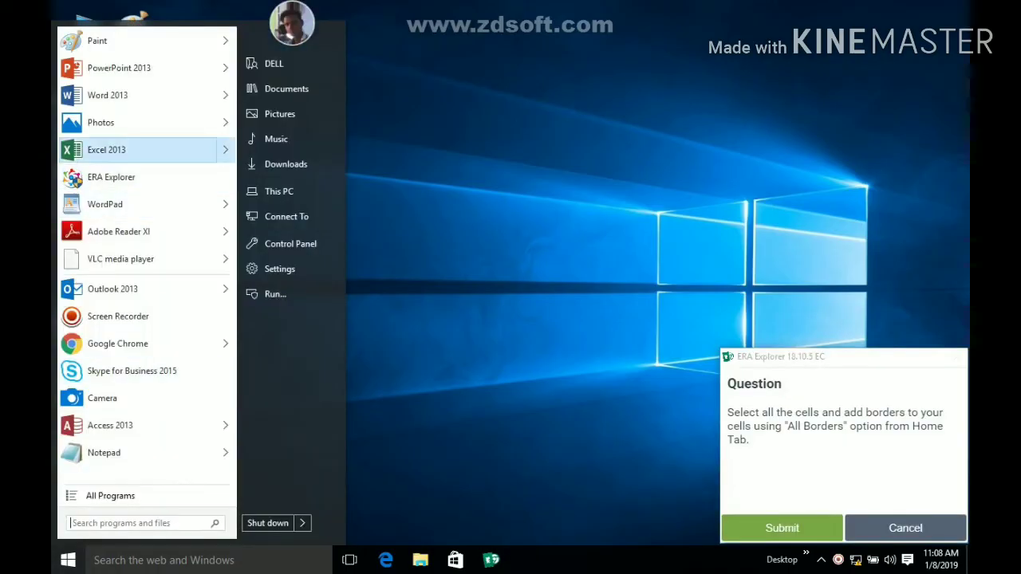
left_click(136, 149)
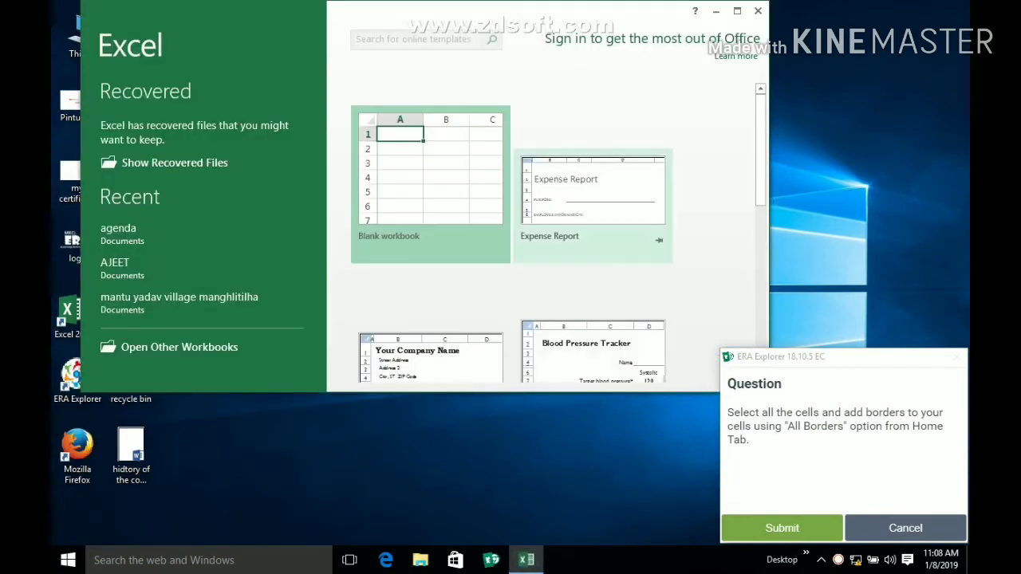
left_click(431, 183)
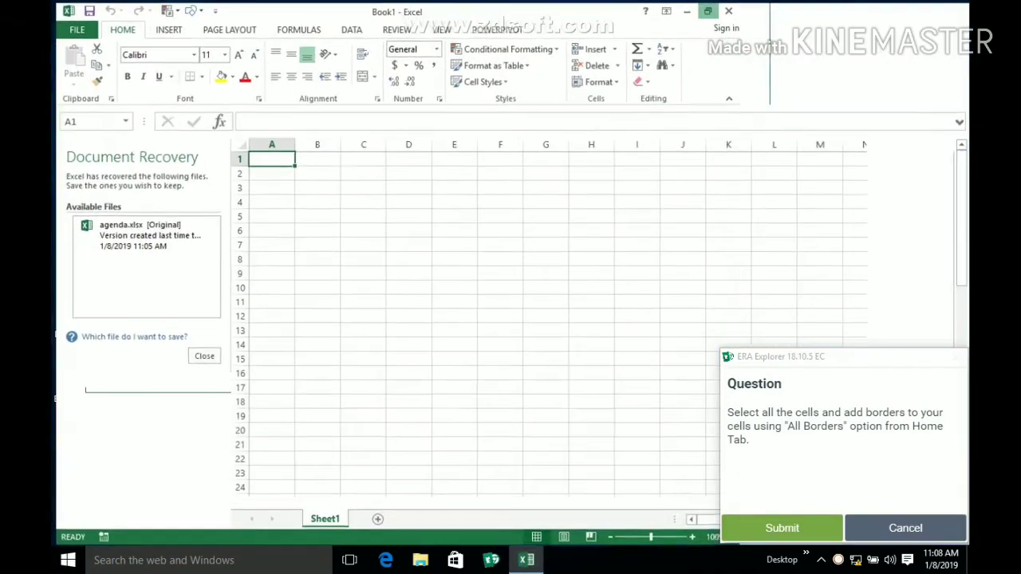
Step: Apply All Borders to all cells of Sheet1 and submit the answer
key("ctrl+a")
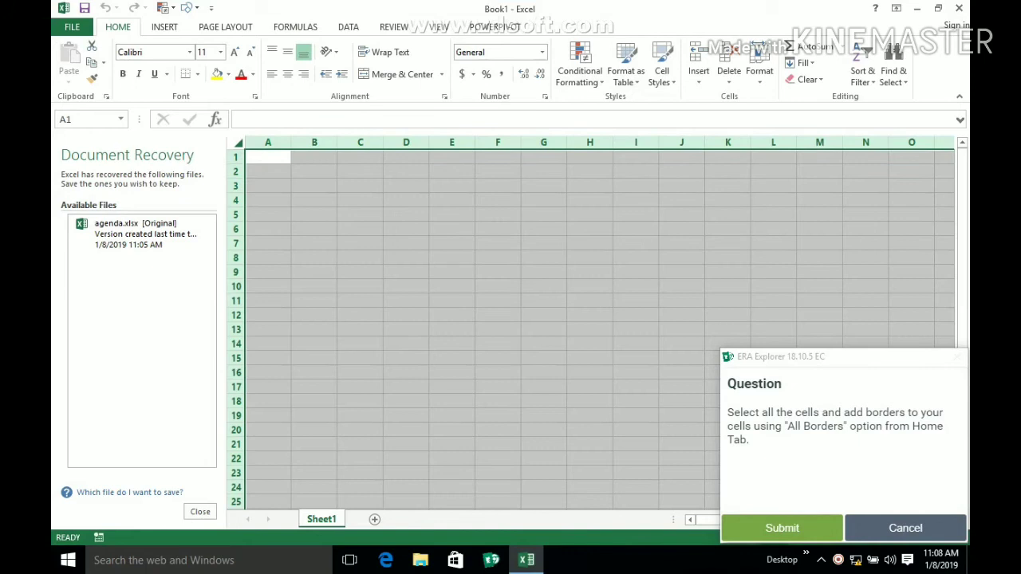
key("ctrl+c")
left_click(198, 75)
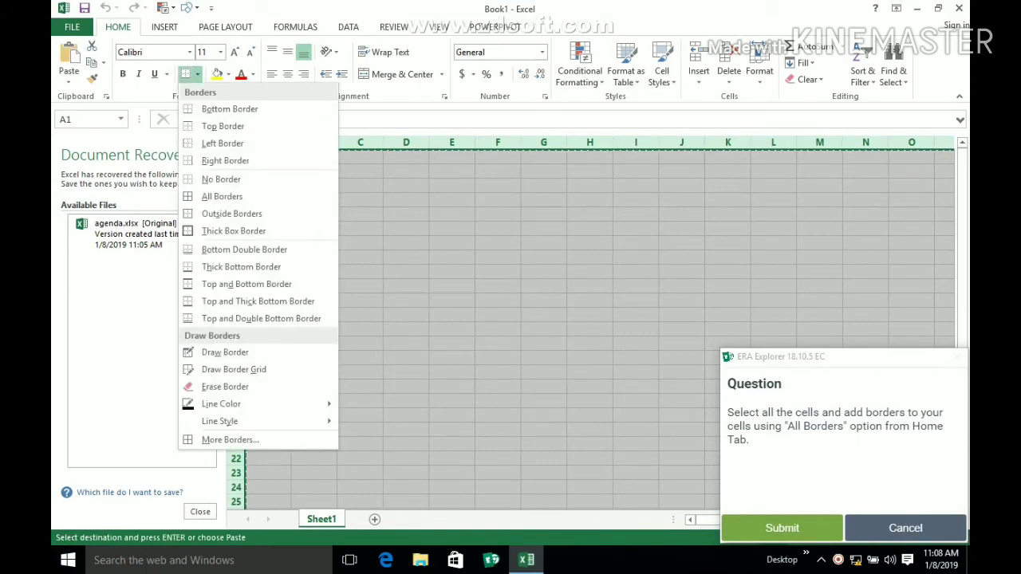
key("Down")
key("Down")
key("Down")
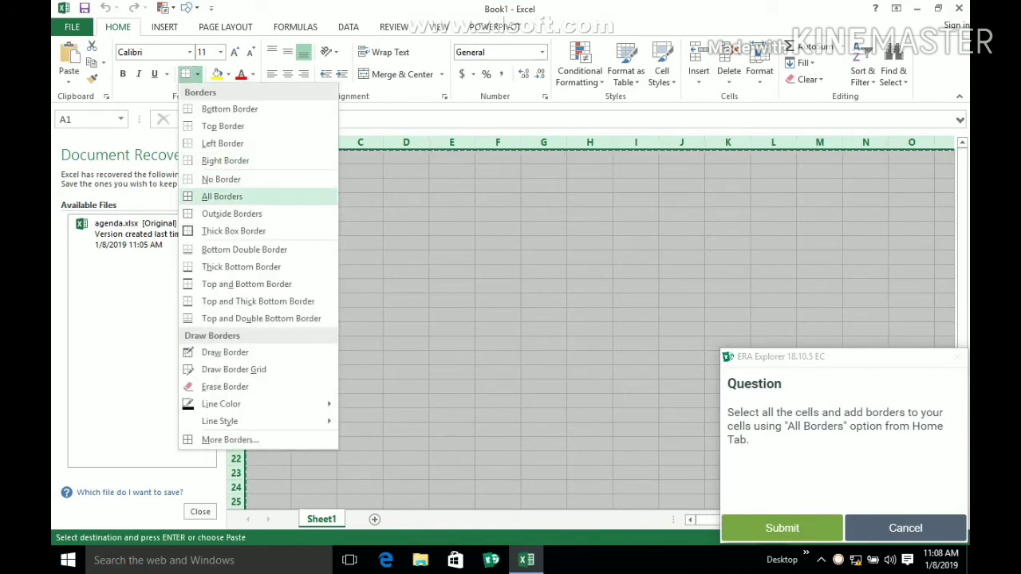
key("Return")
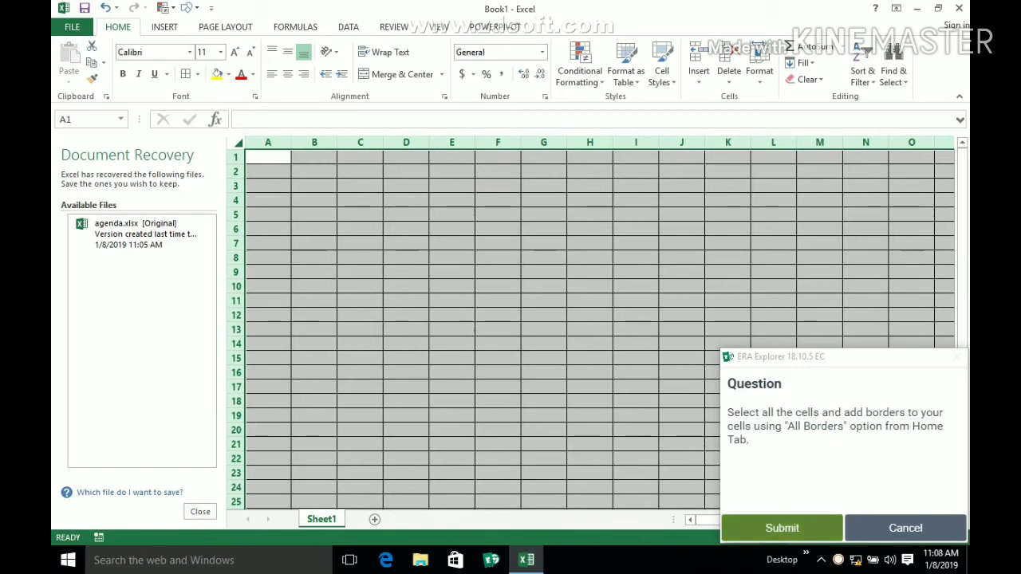
left_click(782, 528)
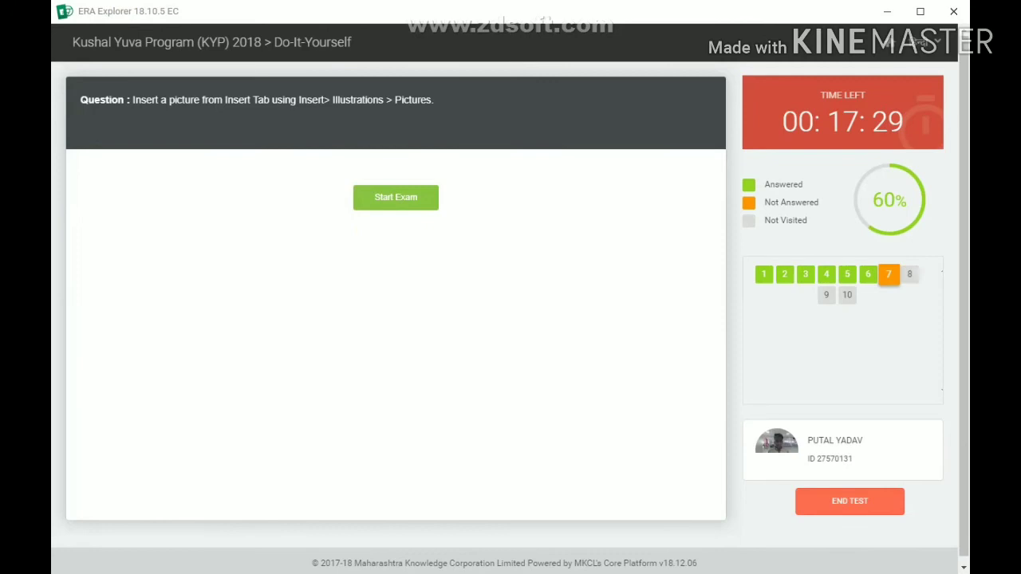
Step: Start the exam question on inserting a picture and open a new blank workbook in Excel 2013
left_click(396, 197)
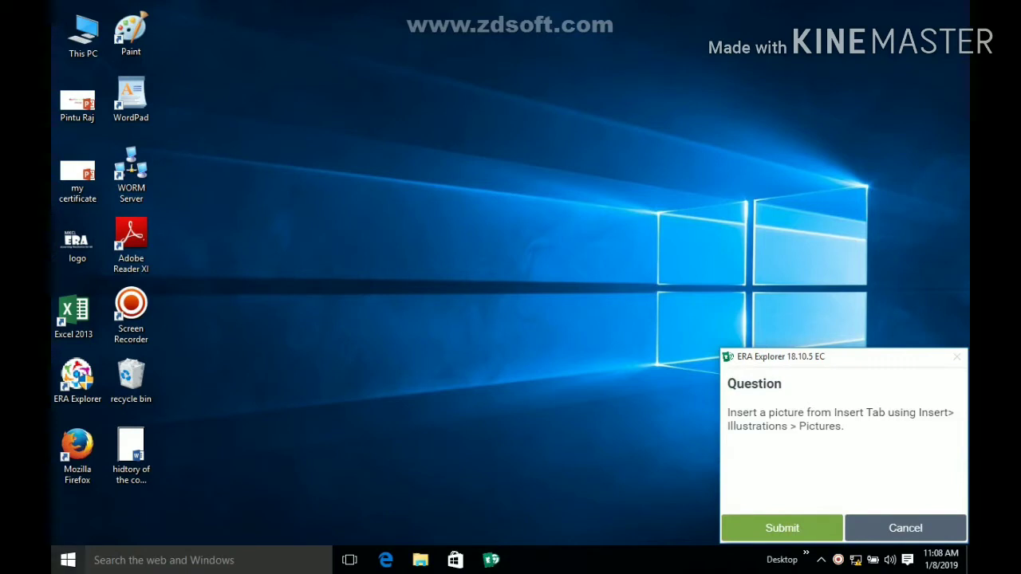
left_click(68, 560)
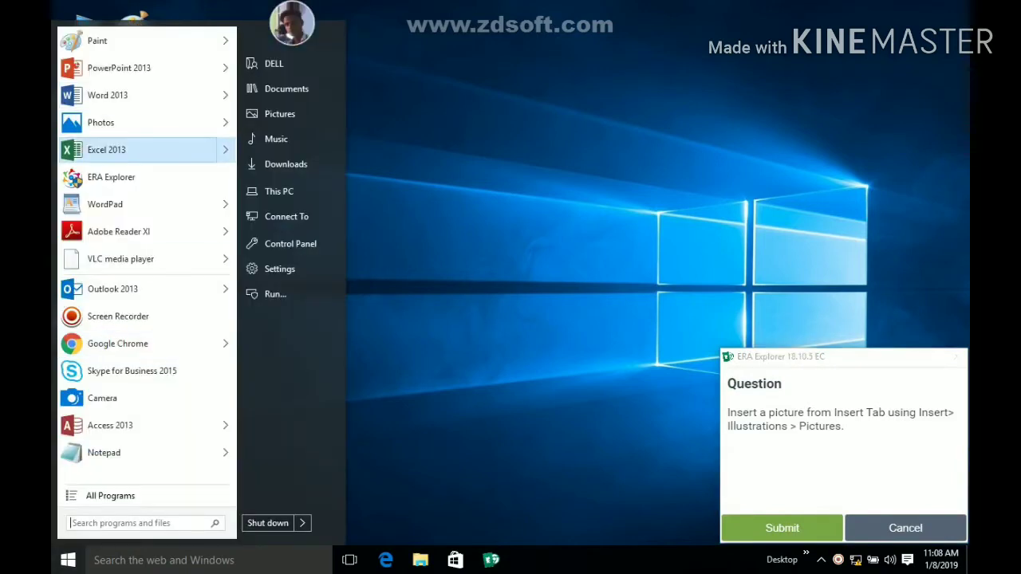
left_click(111, 149)
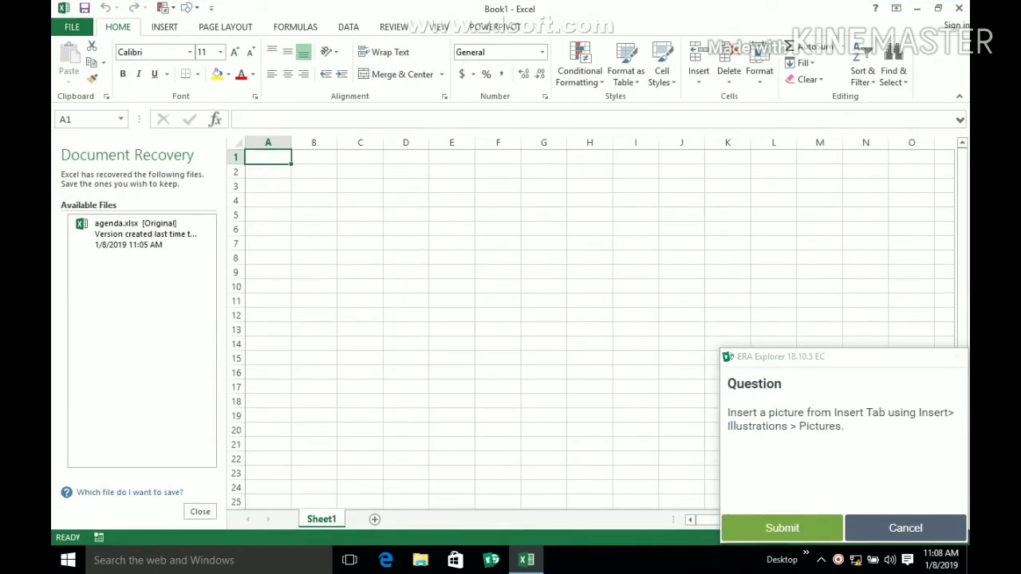
Step: Insert a picture from the Pictures library into Sheet1 and submit the answer
left_click(165, 27)
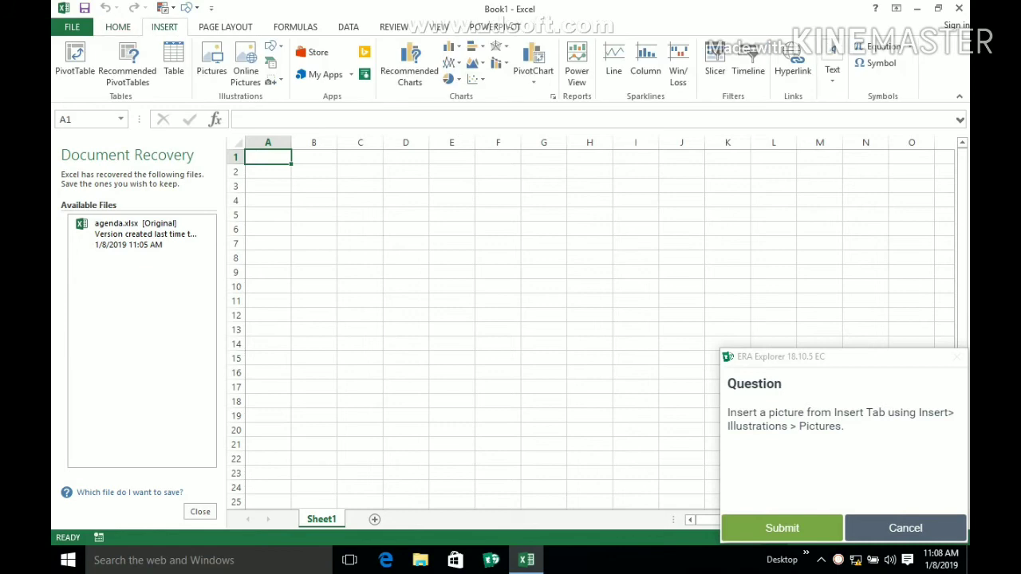
left_click(211, 62)
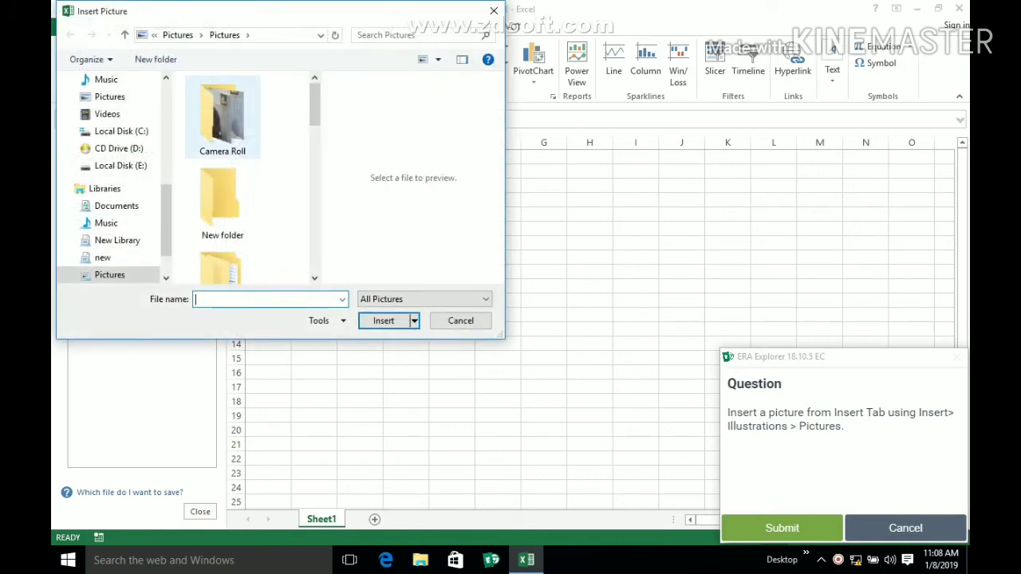
scroll(223, 124, "down", 3)
left_click(222, 199)
left_click(384, 320)
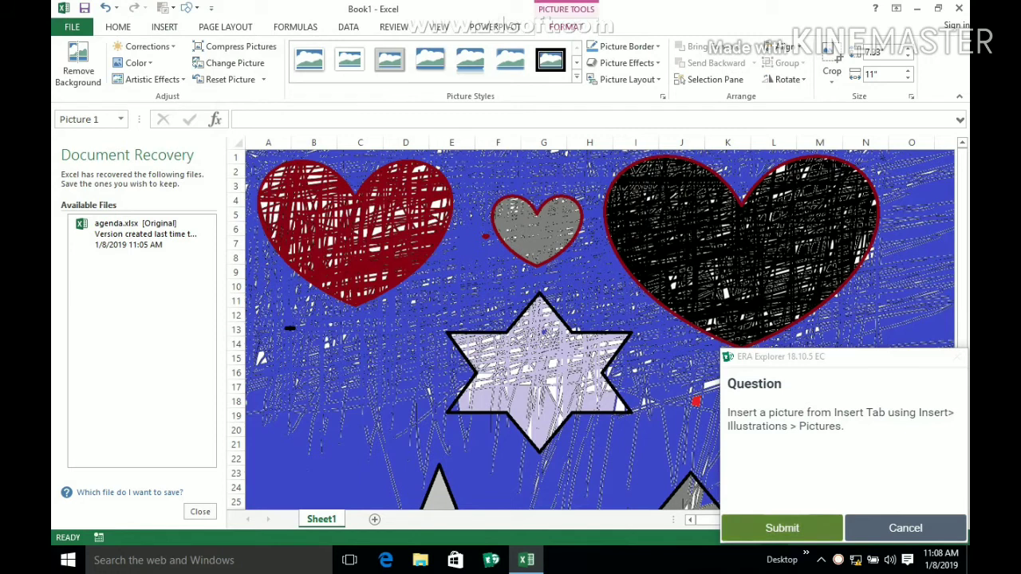
left_click(781, 528)
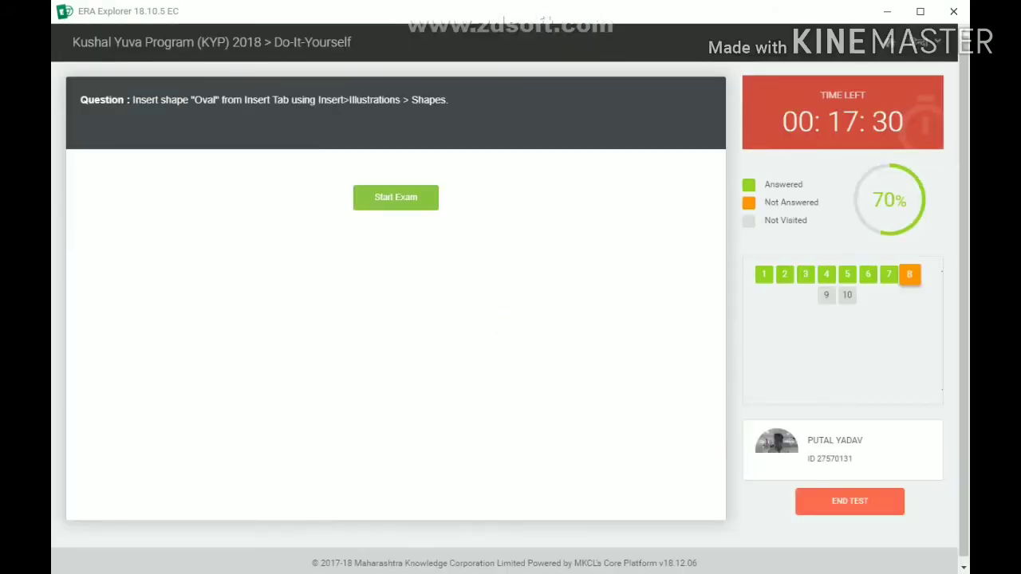
Step: Start the exam question on the Oval shape and open a new blank, maximized workbook in Excel 2013
left_click(395, 198)
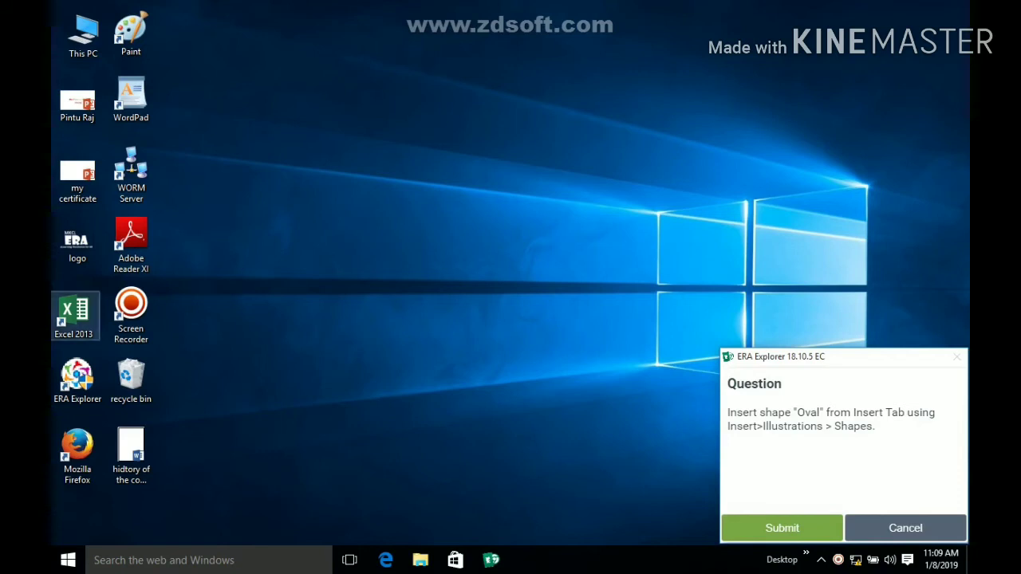
left_click(68, 560)
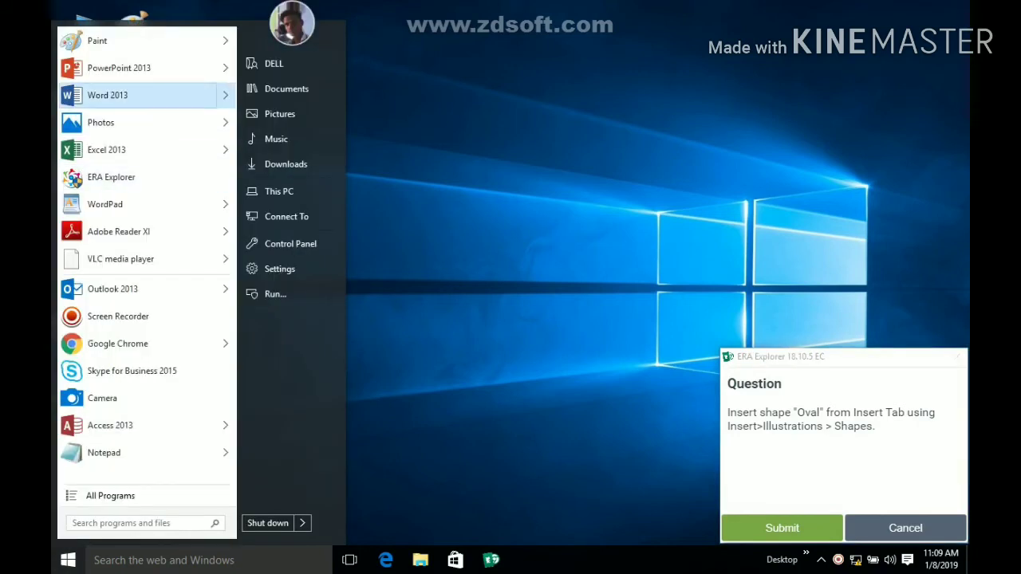
left_click(120, 150)
left_click(431, 183)
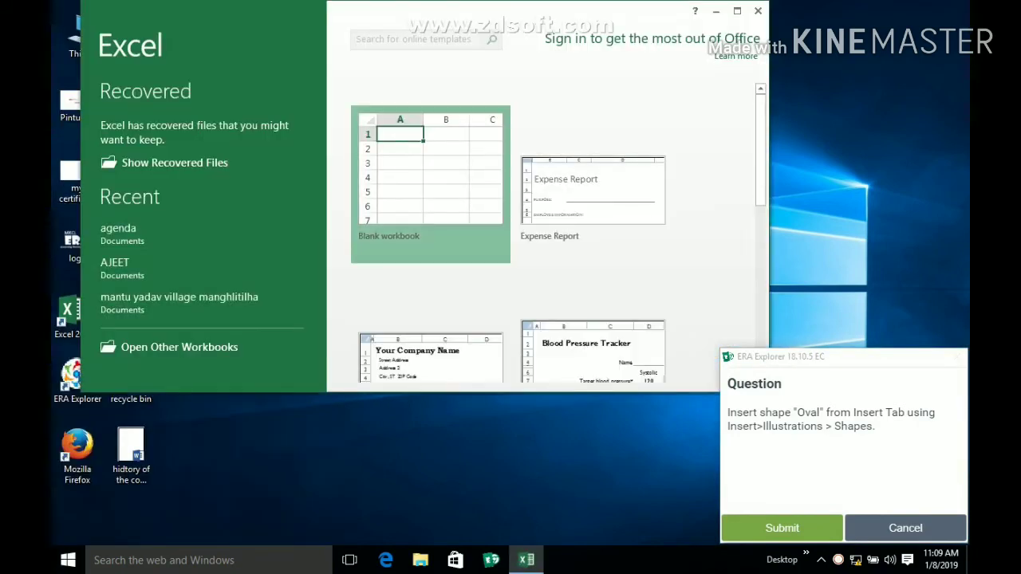
left_click(737, 11)
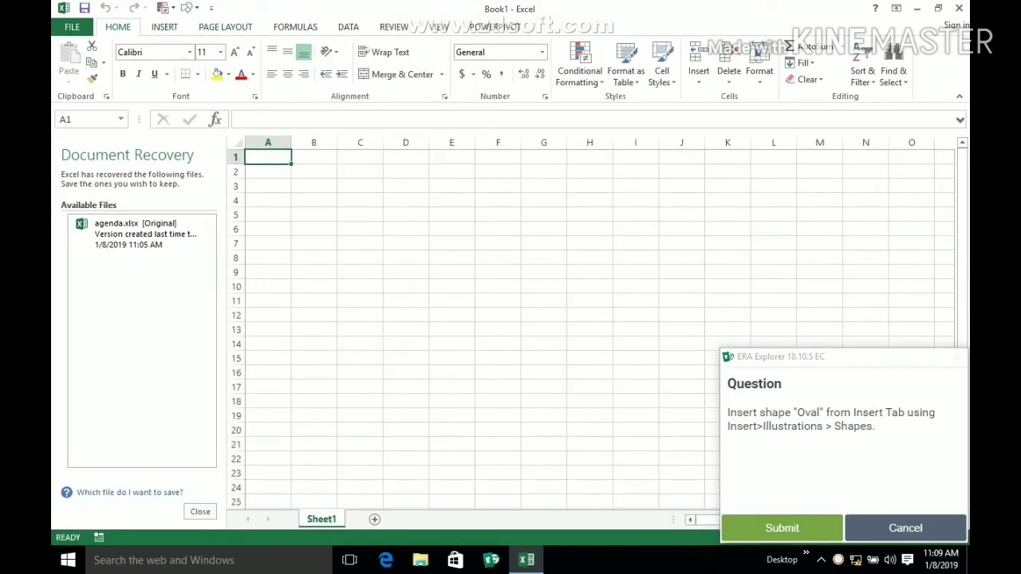
Step: Draw an Oval shape about 2.57" wide over columns C to F of Sheet1 and submit the answer
left_click(164, 27)
left_click(271, 46)
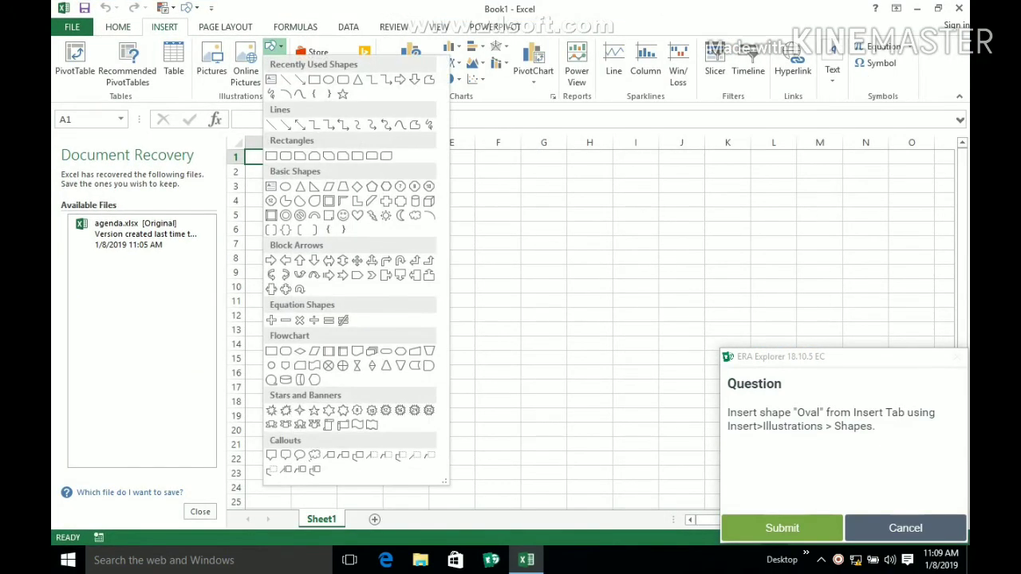
left_click(327, 80)
mouse_move(357, 192)
left_mouse_down()
mouse_move(480, 264)
mouse_move(536, 322)
mouse_move(535, 336)
left_mouse_up()
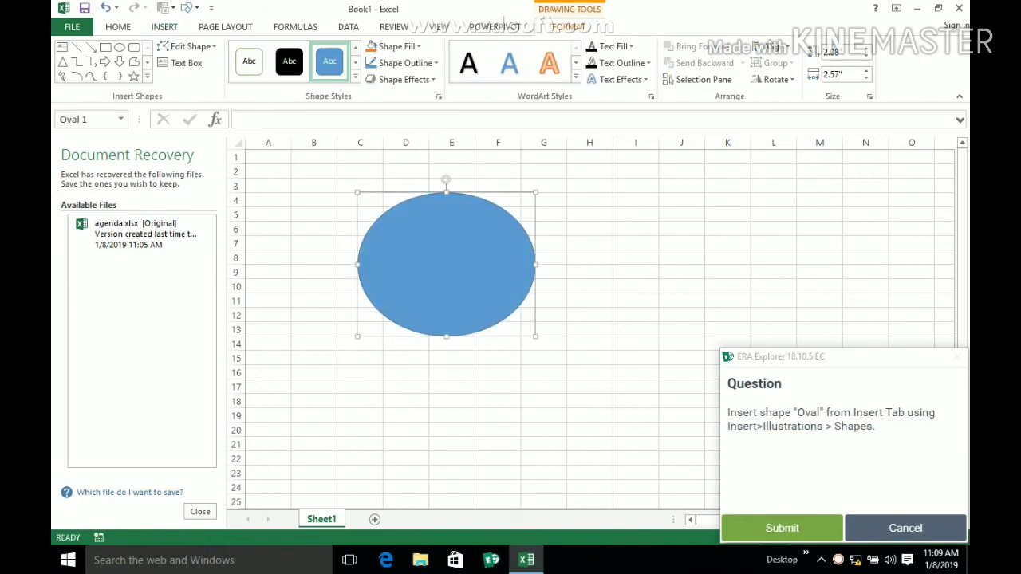
left_click(782, 528)
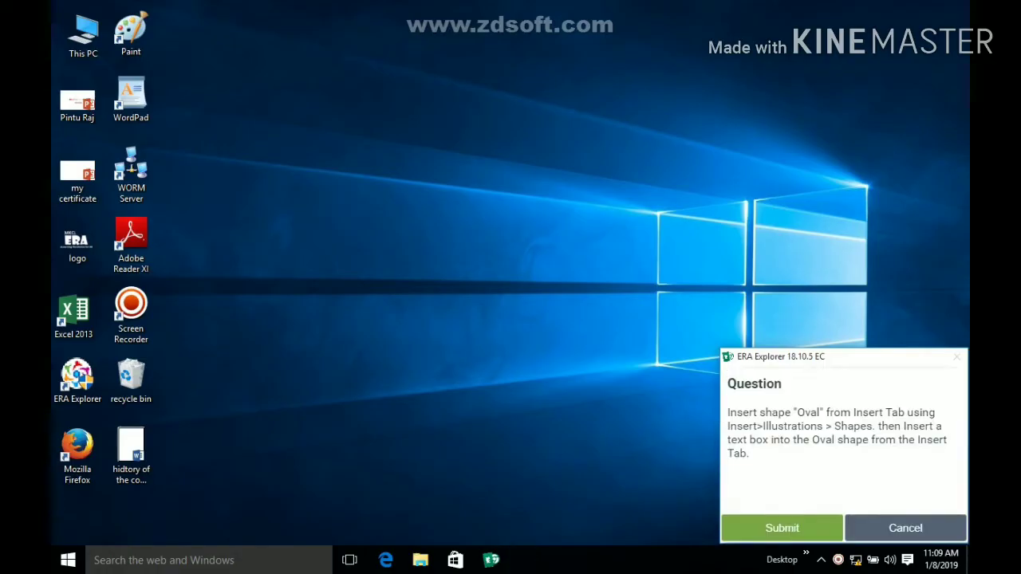
Step: Open a new blank workbook in Excel 2013 with its window maximized for the Oval and text box question
left_click(68, 560)
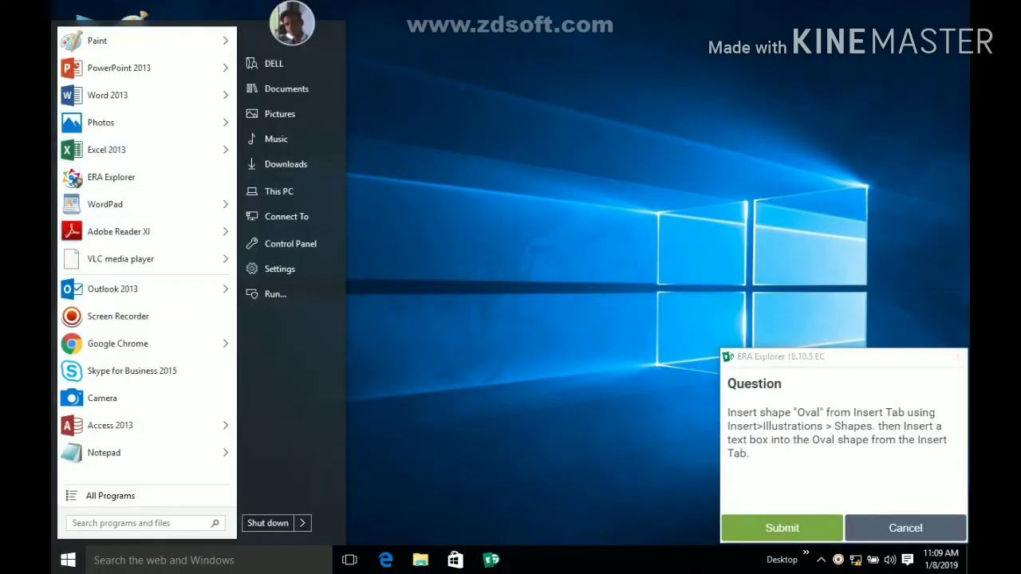
left_click(123, 150)
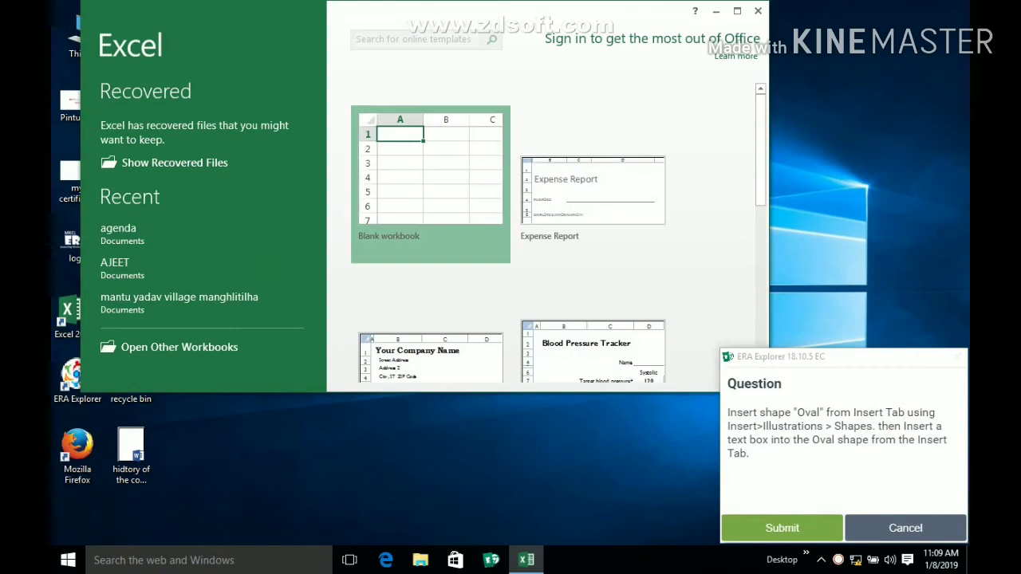
left_click(430, 175)
left_click(738, 12)
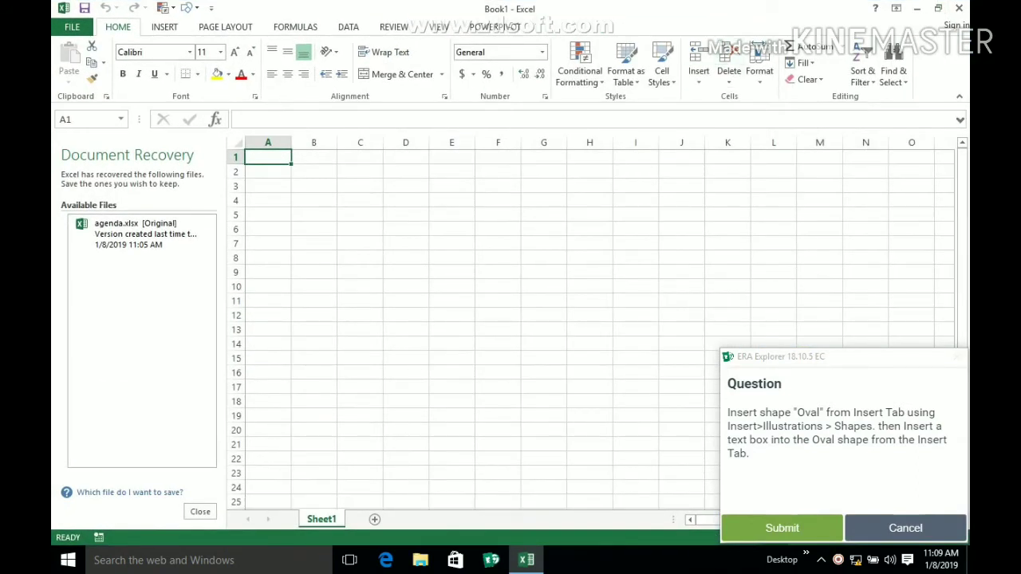
Step: Draw an Oval shape about 3.04" wide across columns B to F of Sheet1
left_click(165, 26)
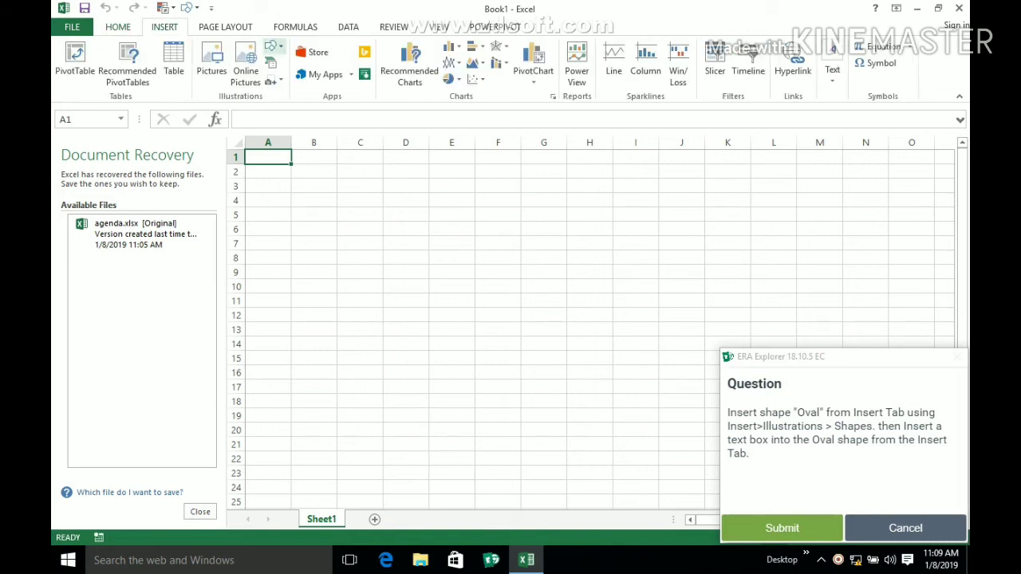
left_click(272, 47)
left_click(327, 79)
left_click_drag(324, 163, 534, 349)
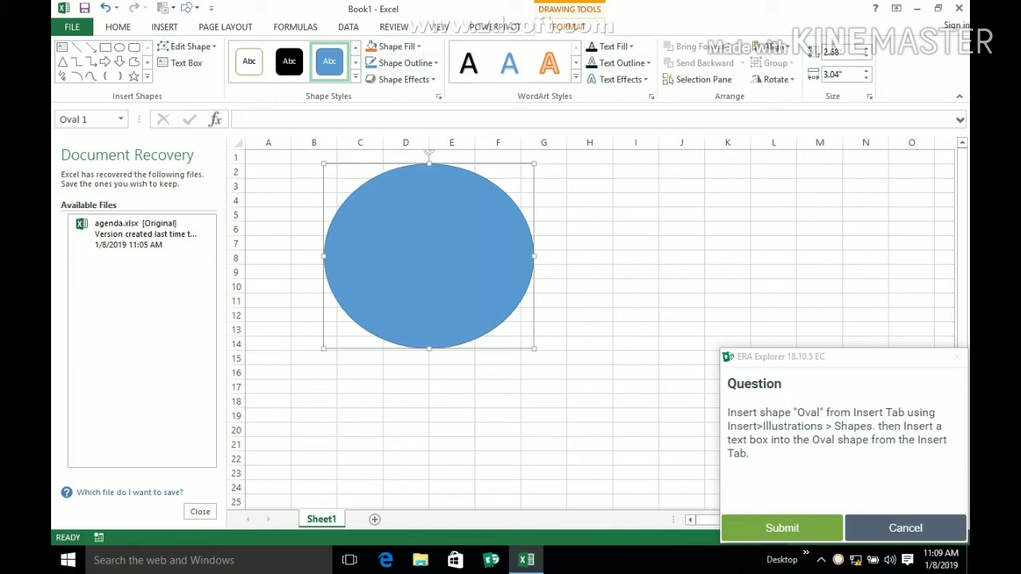
Step: Insert a text box inside the Oval shape and enter the letter "p" in it
left_click(164, 27)
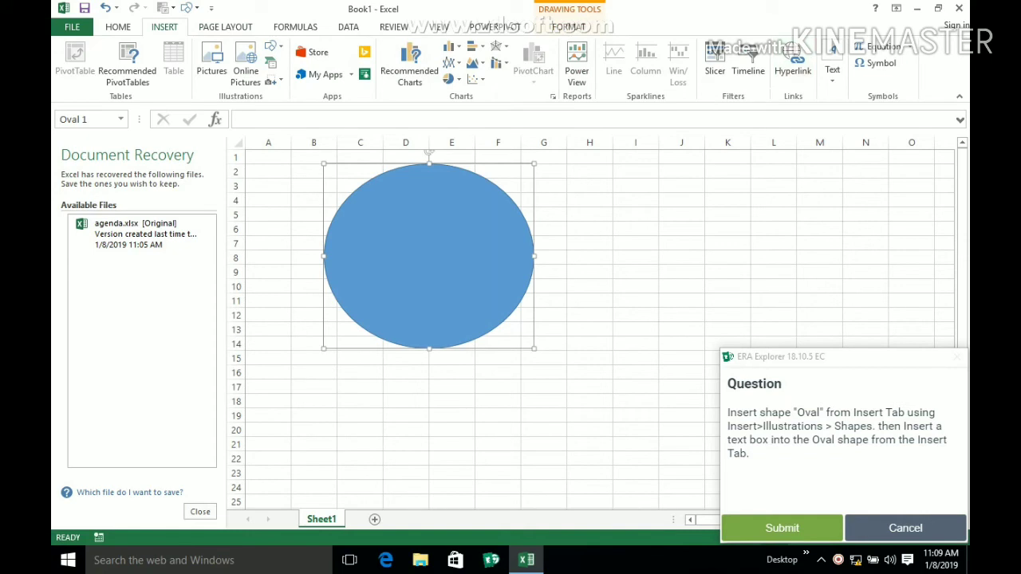
left_click(832, 64)
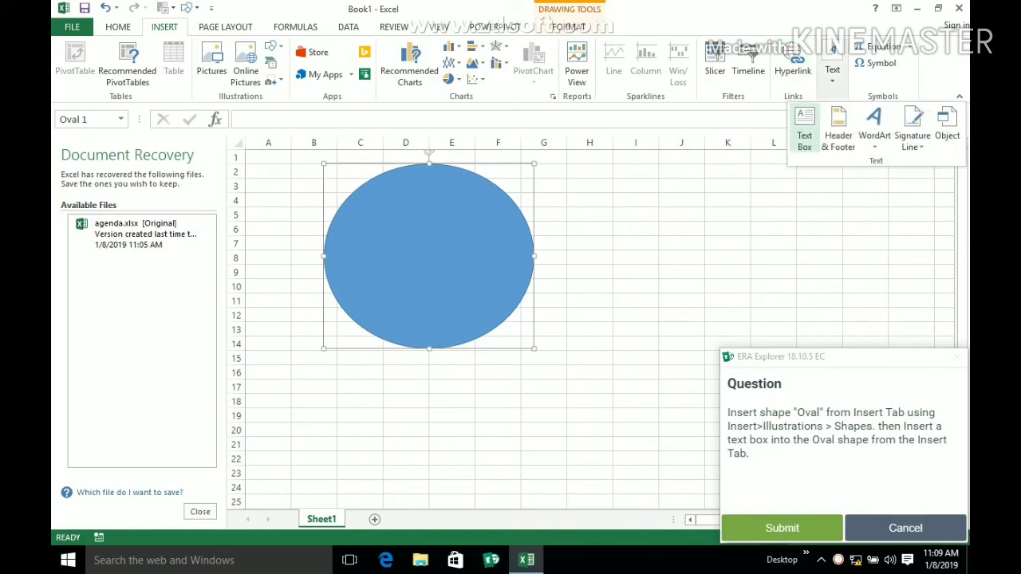
left_click(806, 132)
left_click_drag(367, 223, 505, 288)
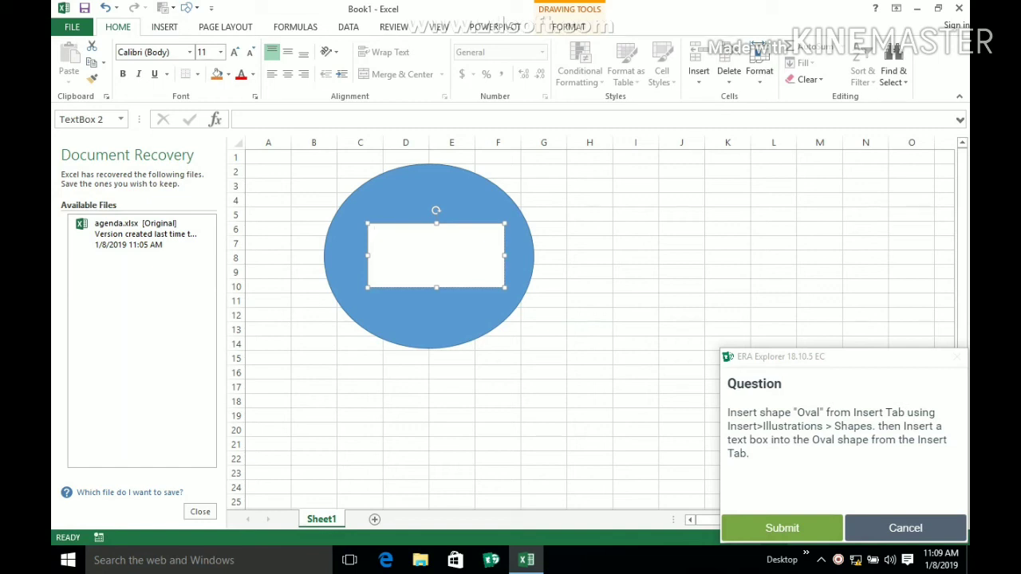
type("p")
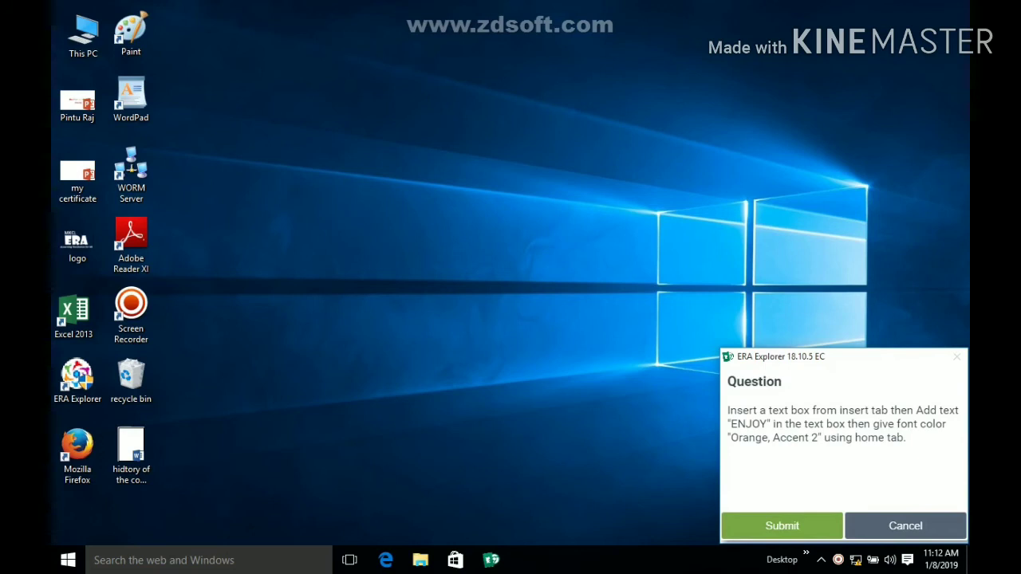
Step: Open another blank, maximized workbook in Excel 2013 for the question on the ENJOY text box
left_click(67, 560)
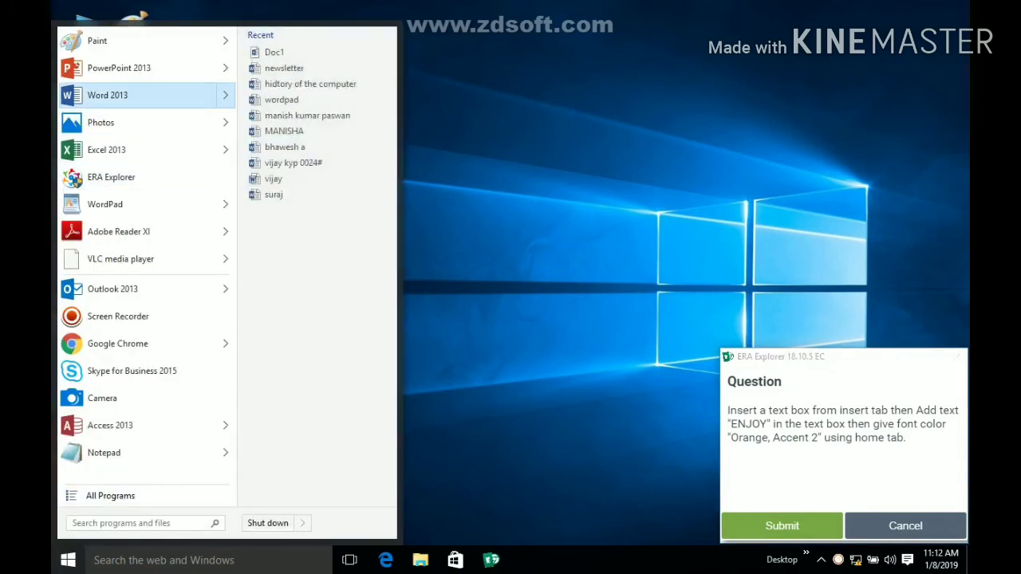
left_click(106, 149)
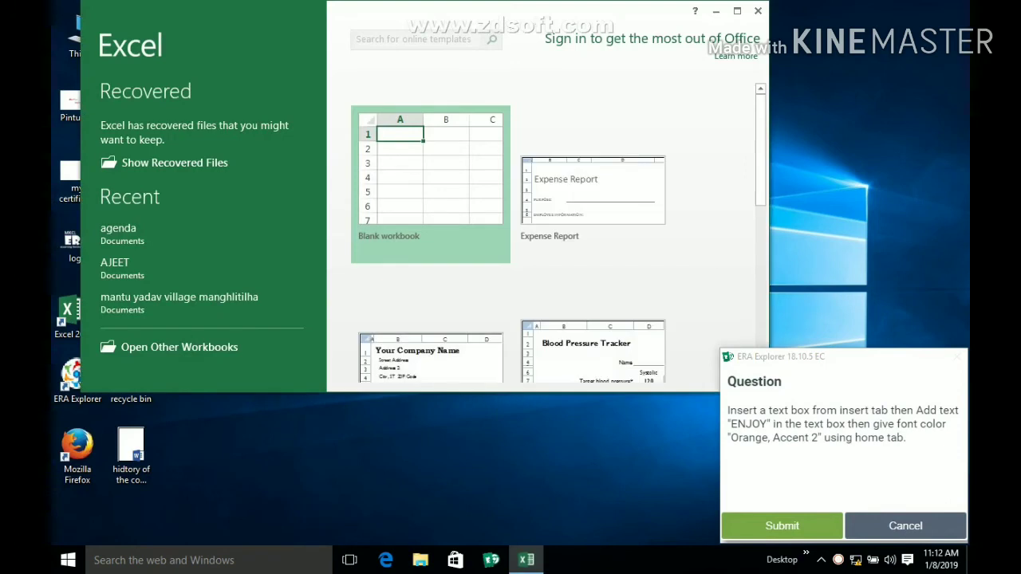
left_click(431, 184)
left_click(737, 11)
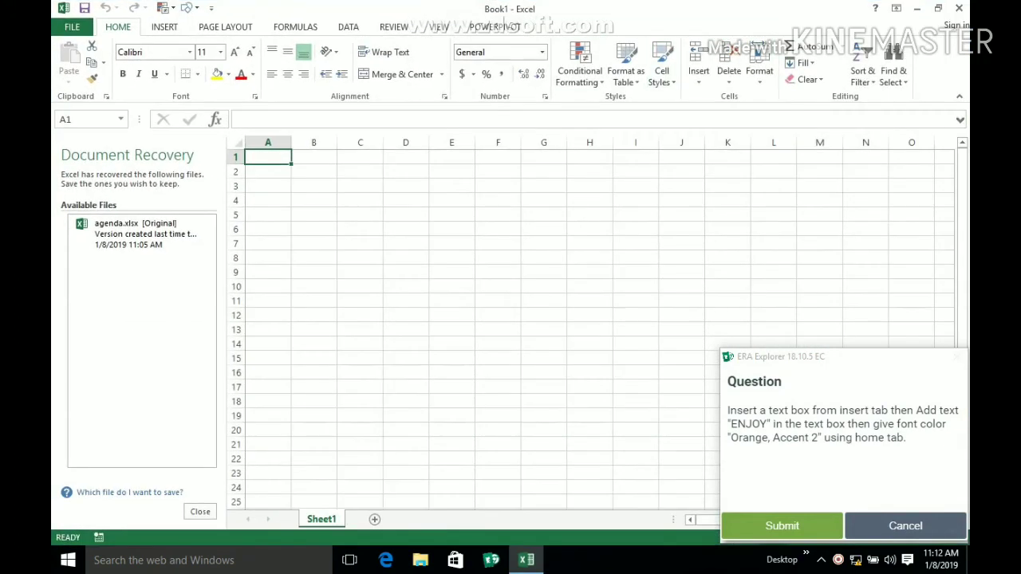
Step: Insert a text box across columns D to F around rows 5 to 7 and enter the text "enjoy"
left_click(165, 27)
left_click(832, 73)
left_click(804, 128)
left_click_drag(410, 214, 516, 245)
type("enjoy")
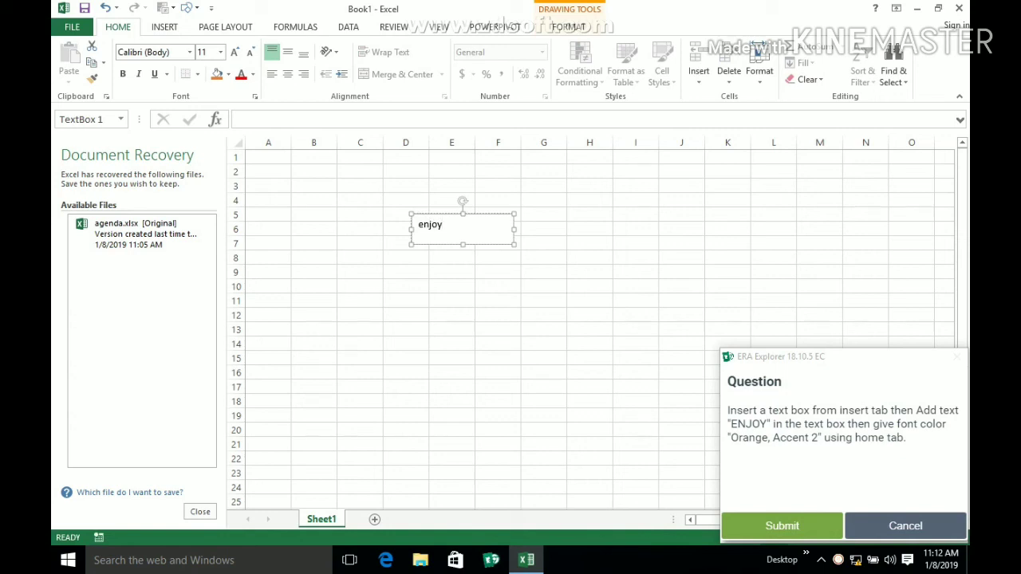
Step: Set the font color of the text "enjoy" in the text box to the standard color Orange
left_click(451, 272)
double_click(429, 225)
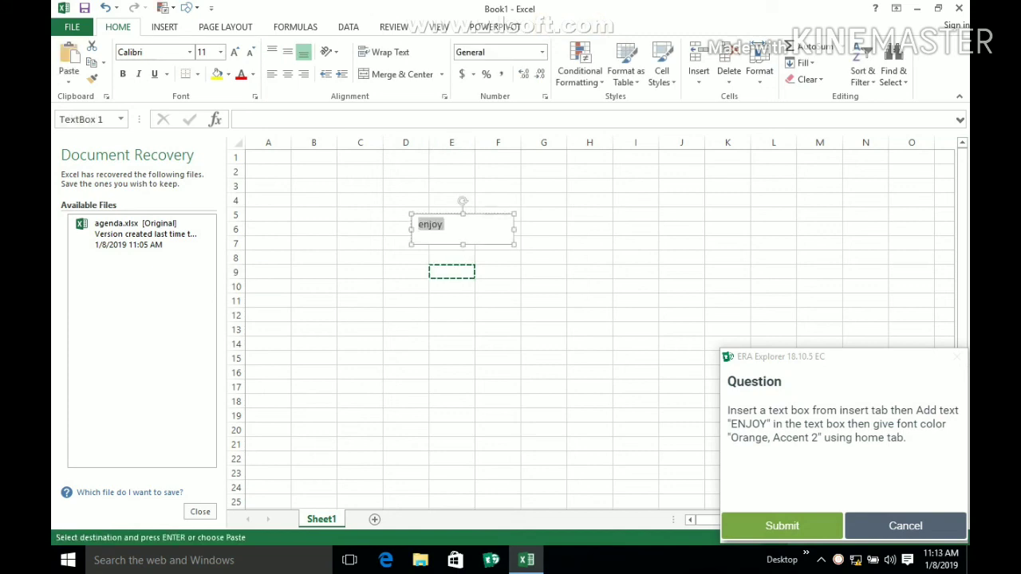
left_click(253, 74)
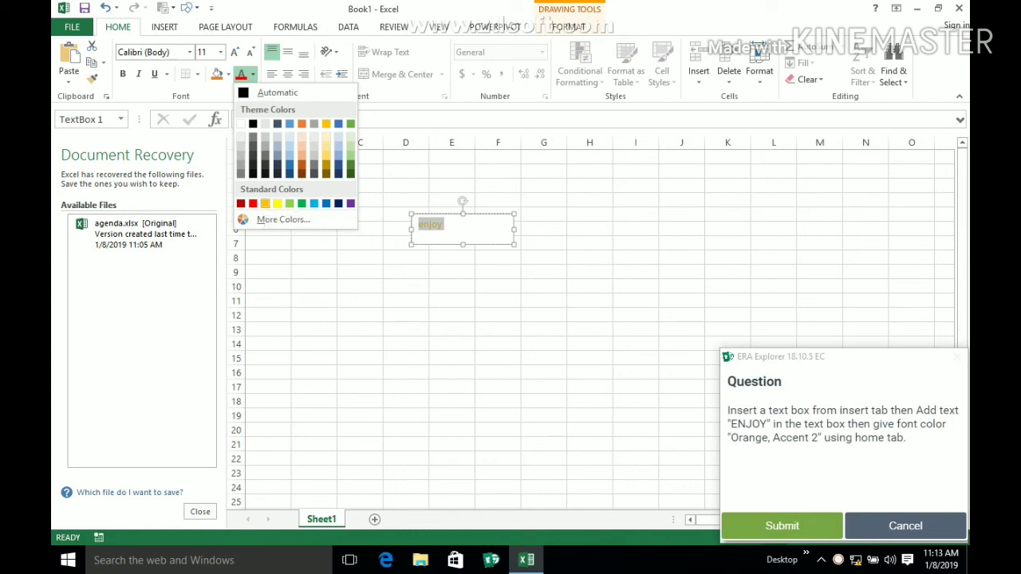
left_click(265, 203)
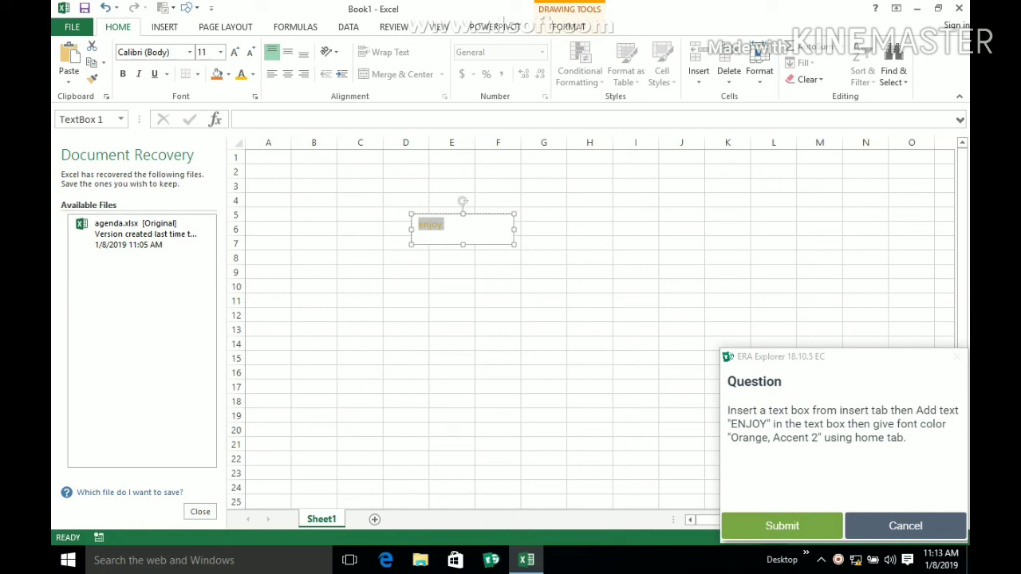
left_click(359, 200)
left_click(443, 225)
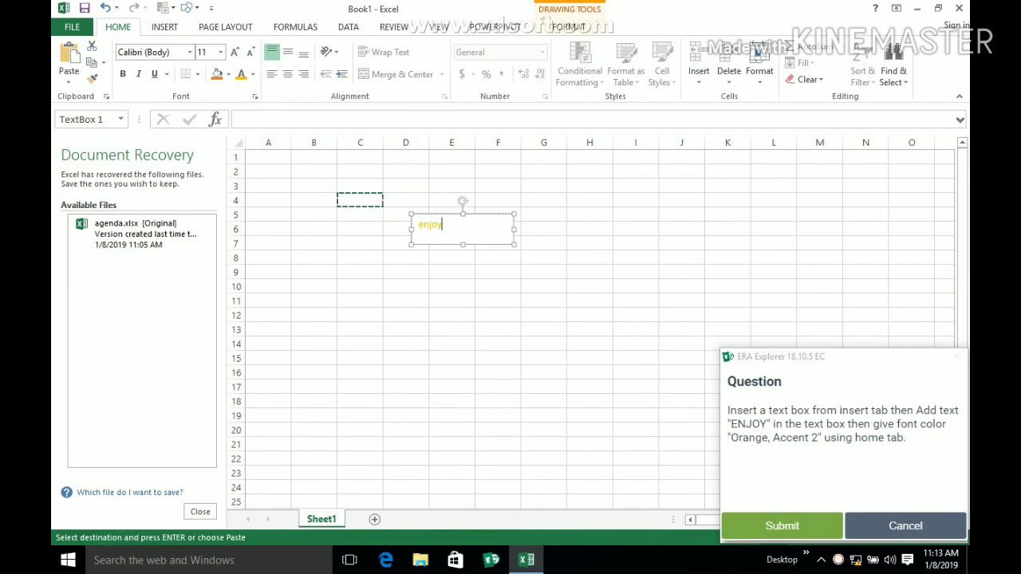
Step: Apply the Accent2 cell style to cell C5 and submit the answer
left_click(359, 214)
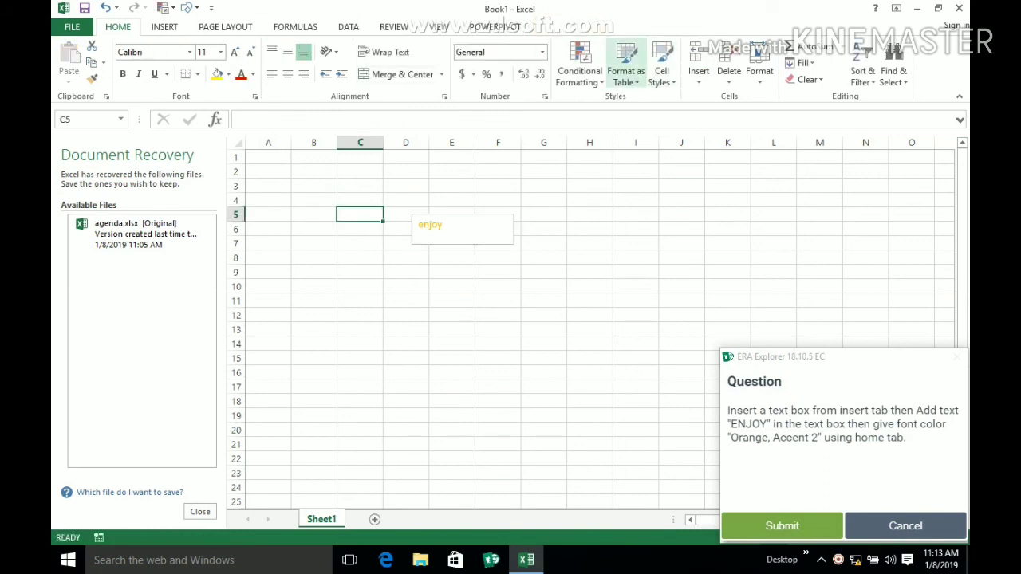
left_click(662, 70)
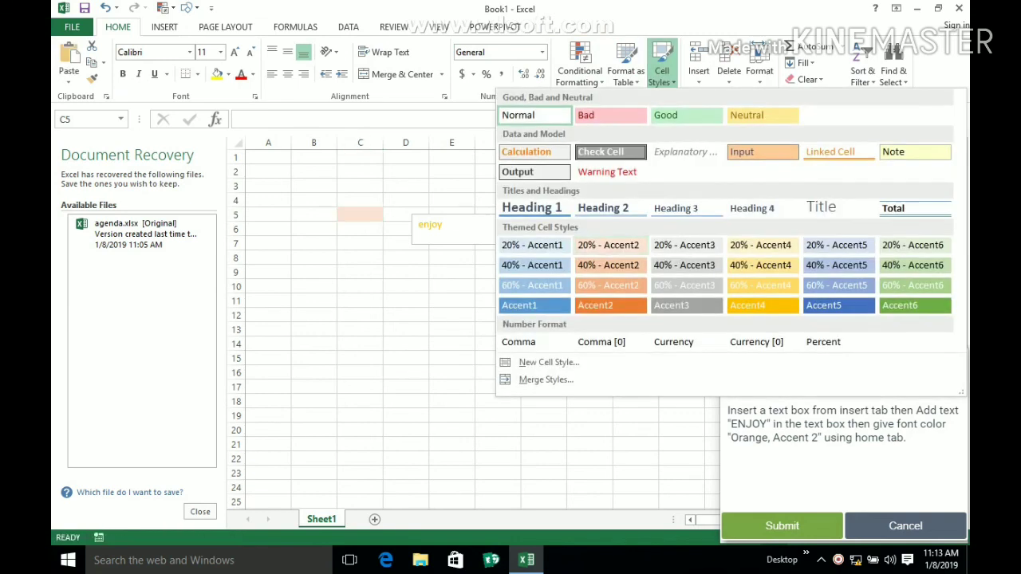
left_click(611, 305)
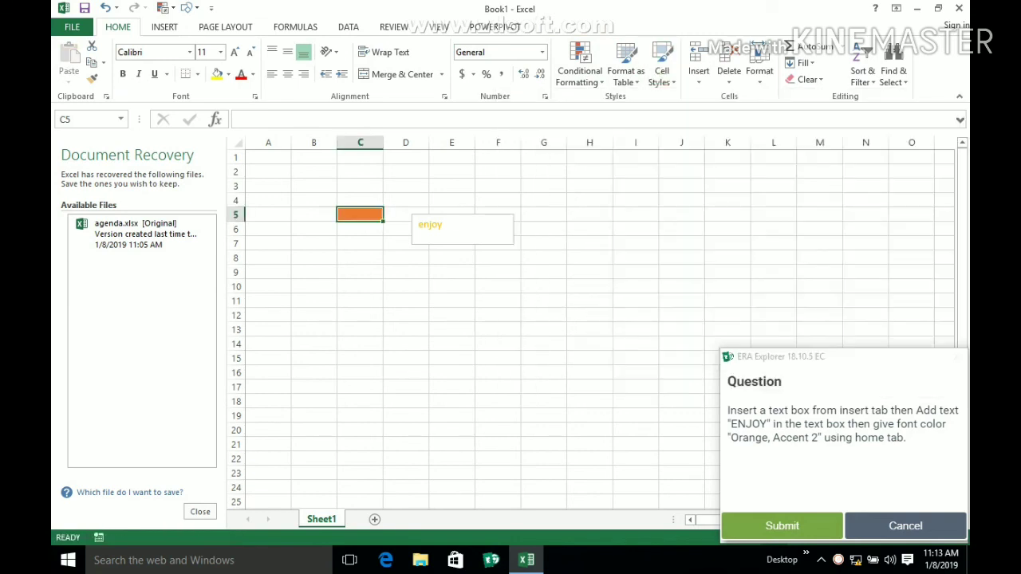
left_click(782, 527)
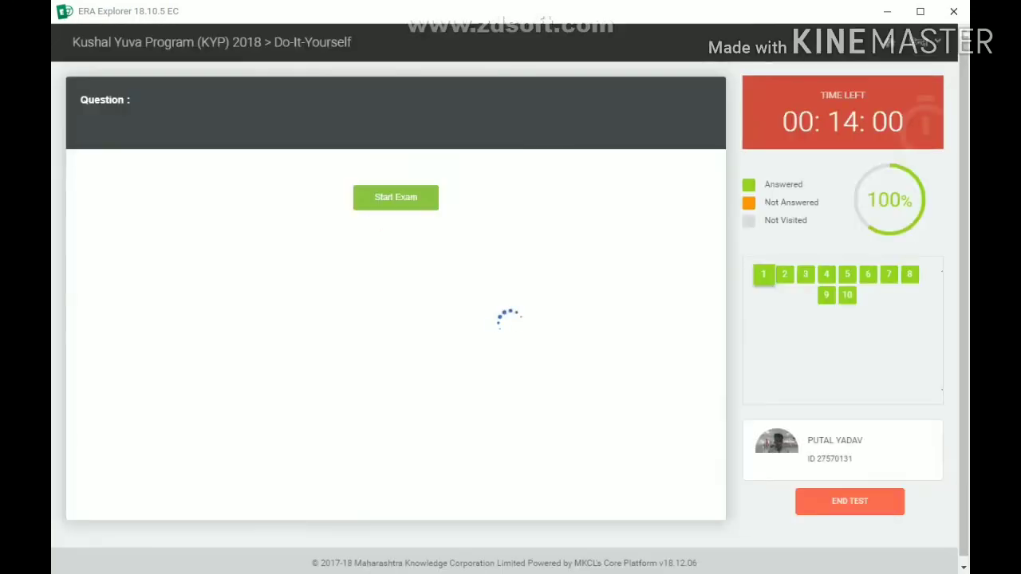
Step: End the test in ERA Explorer, confirm ending the exam, and return to the session list
left_click(850, 502)
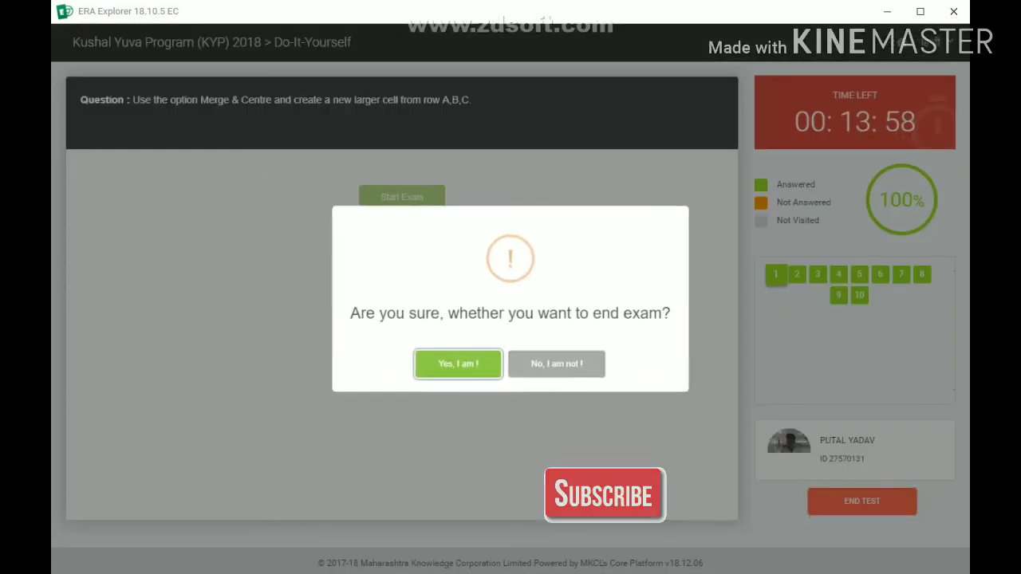
left_click(458, 364)
left_click_drag(479, 284, 511, 328)
left_click(470, 393)
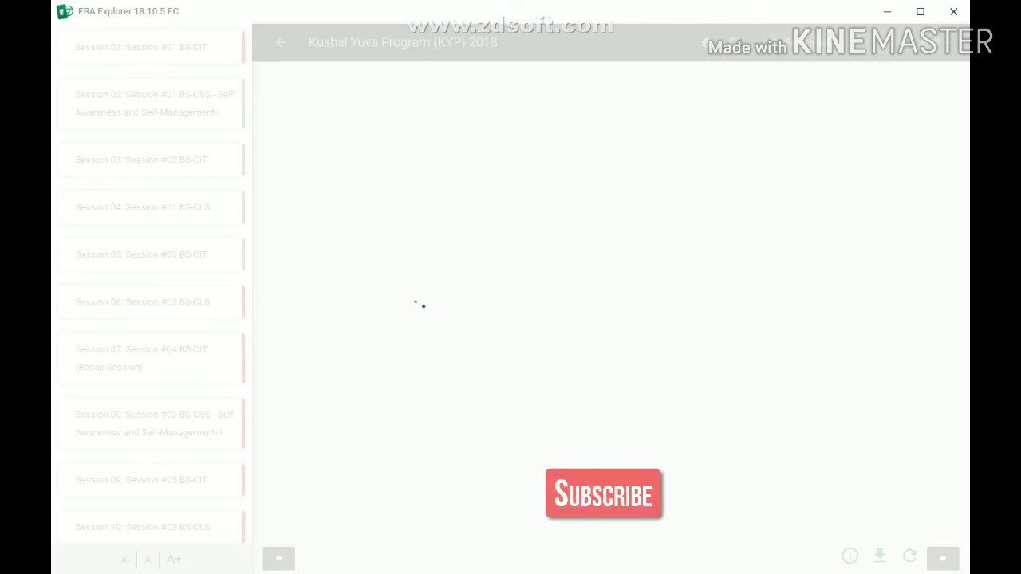